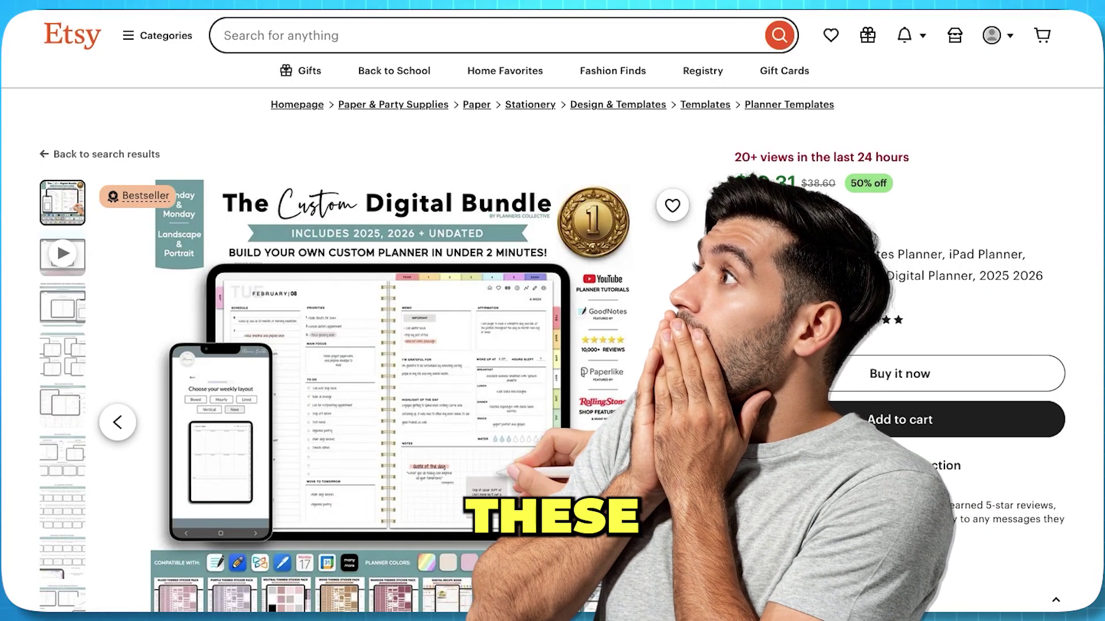
Step: Look through the Etsy digital planner bundle listing, including its reviews and item details
scroll(827, 199, "down", 2)
scroll(552, 311, "down", 4)
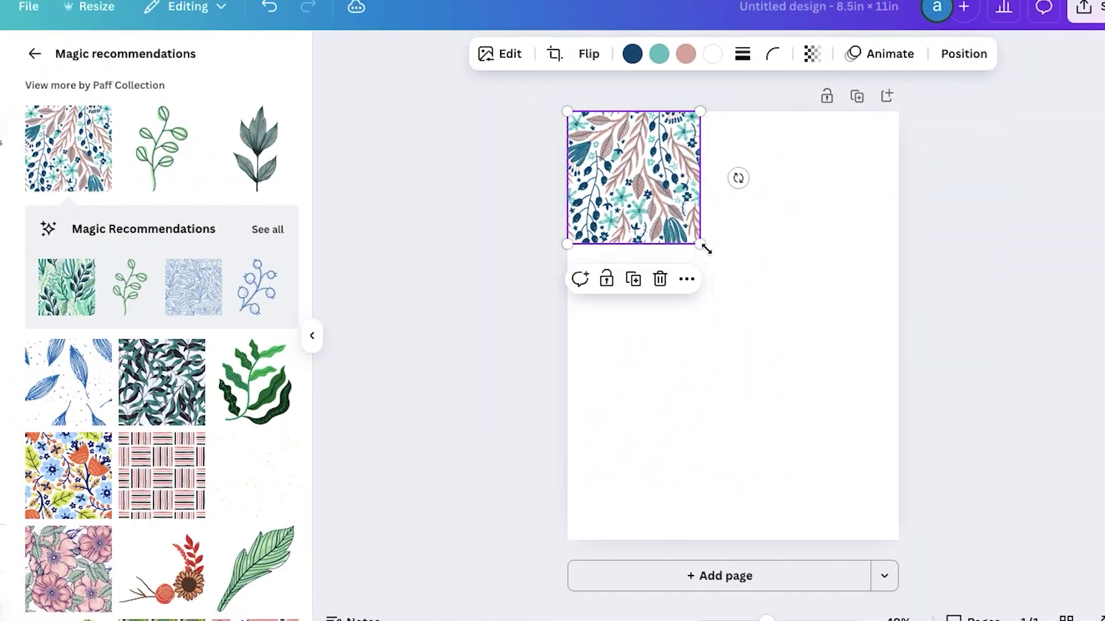
Step: In Canva, enlarge the floral pattern to cover the whole page and centre it horizontally
left_click_drag(703, 249, 1036, 498)
left_click_drag(772, 365, 722, 365)
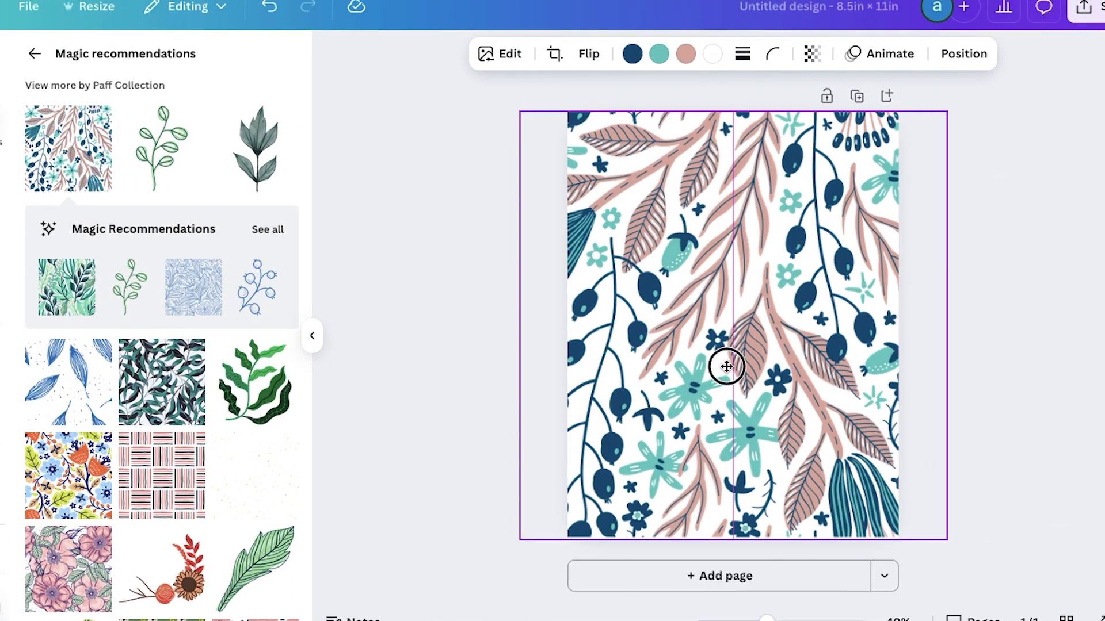
Step: Add a square shape over the floral pattern, fill it with white and widen it on both sides
key("r")
left_click(410, 57)
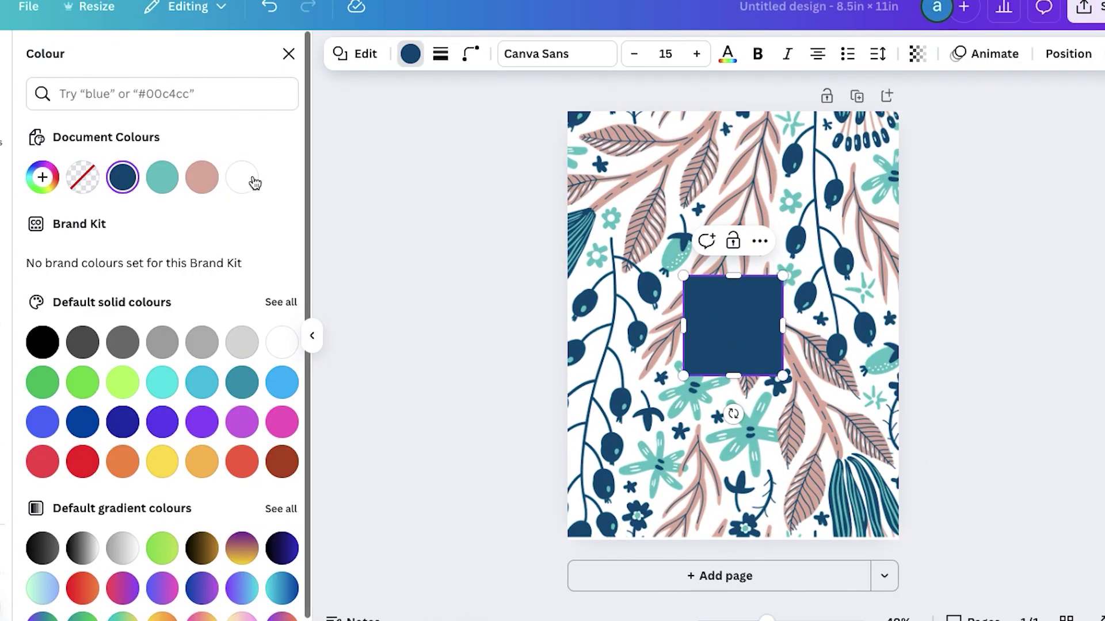
left_click(241, 178)
left_click_drag(683, 326, 605, 325)
left_click_drag(783, 336, 861, 333)
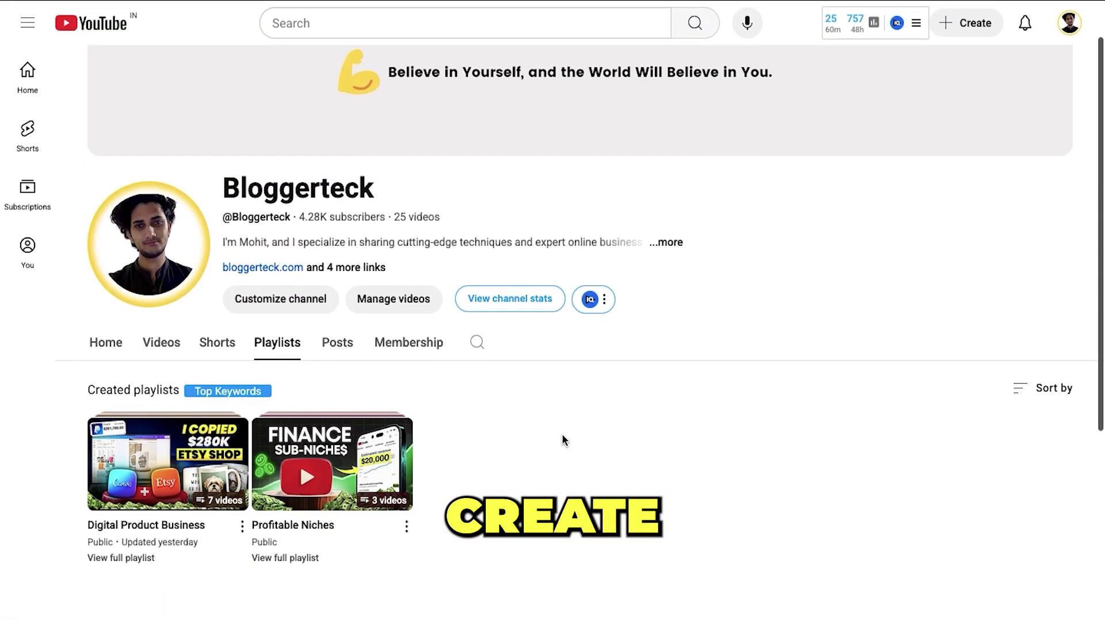
Step: Open the Digital Product Business playlist on the YouTube channel and look through its videos
scroll(561, 440, "down", 3)
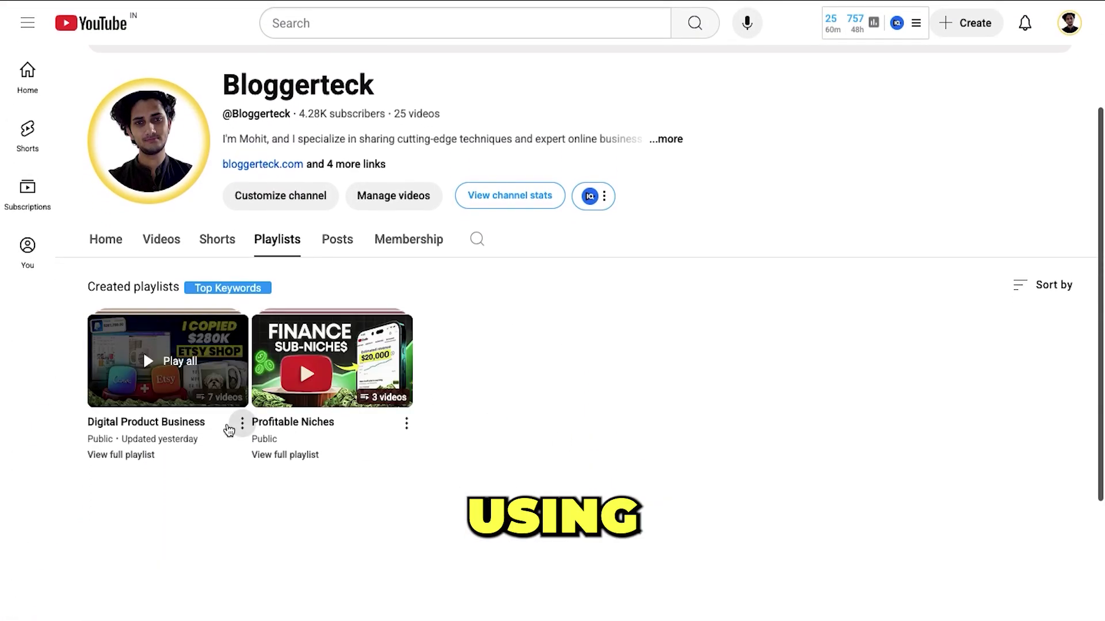
left_click(148, 457)
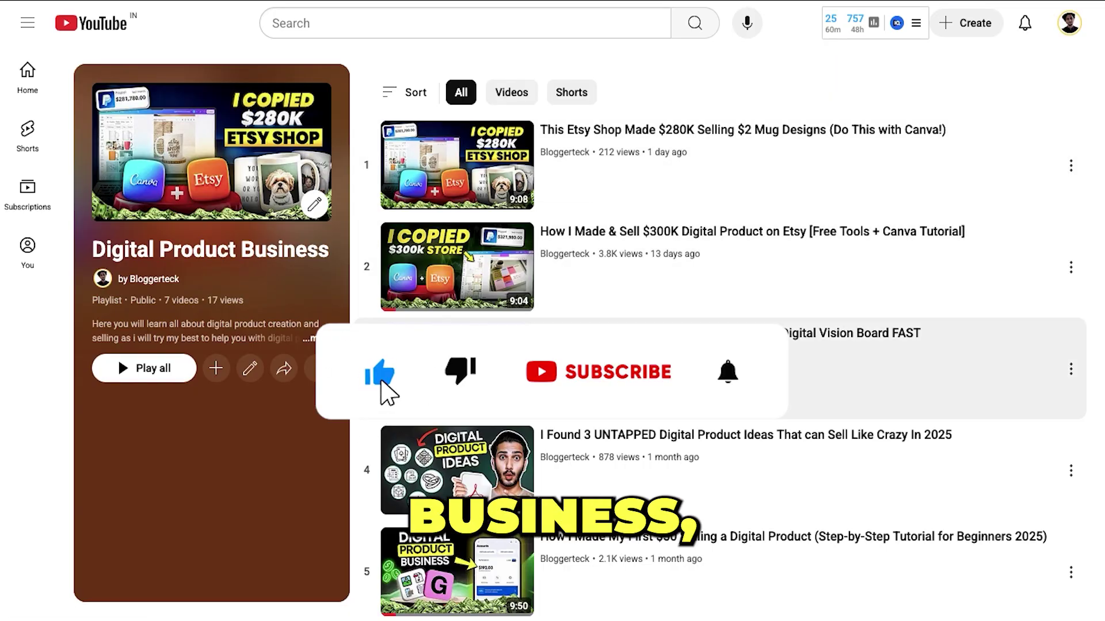
scroll(576, 346, "down", 5)
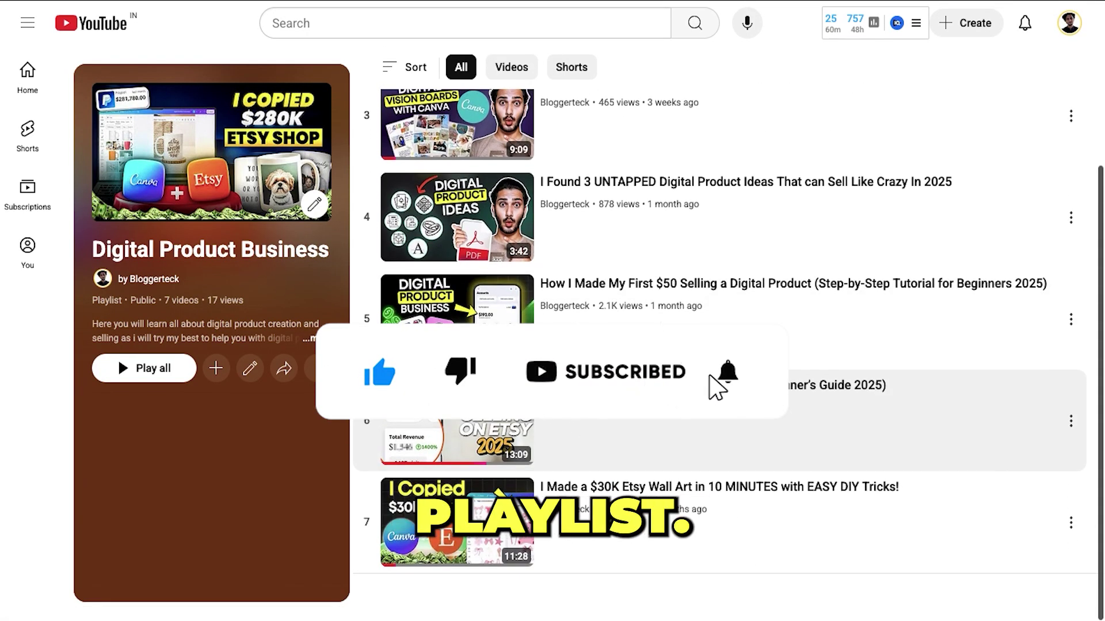
scroll(108, 253, "up", 5)
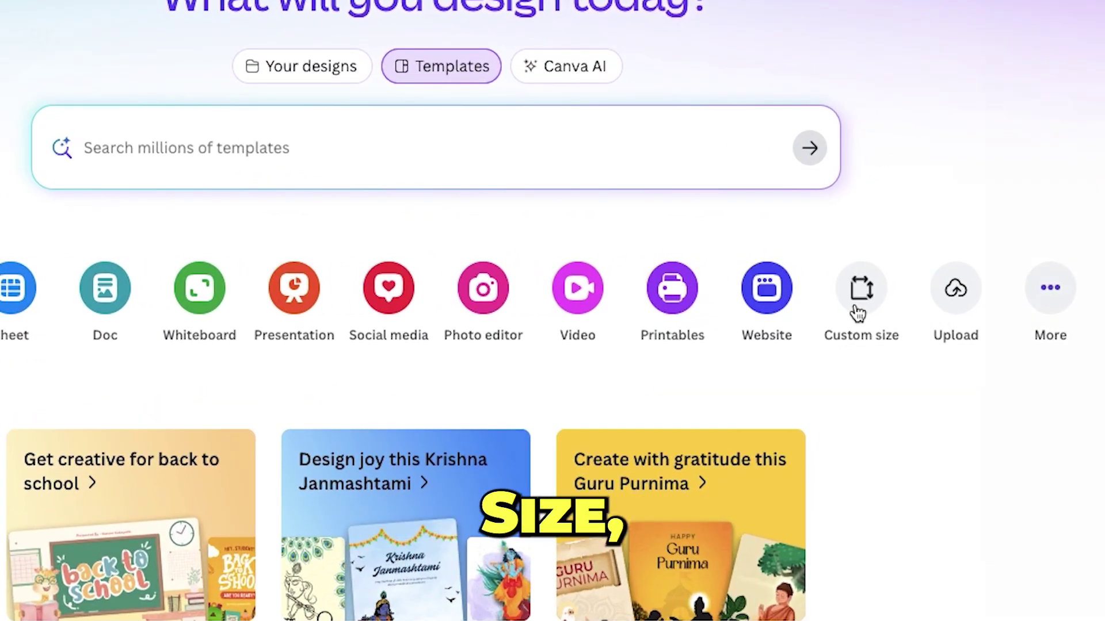
Step: In Canva, create a new custom-size design 8.5 in wide and 11 in high
left_click(858, 314)
left_click(532, 164)
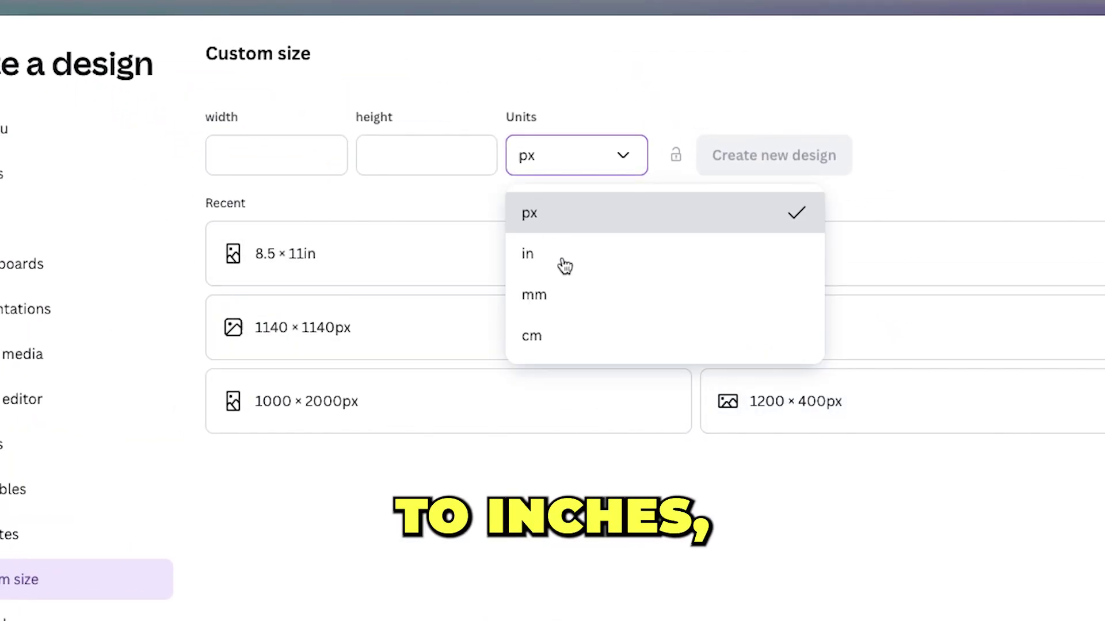
left_click(552, 260)
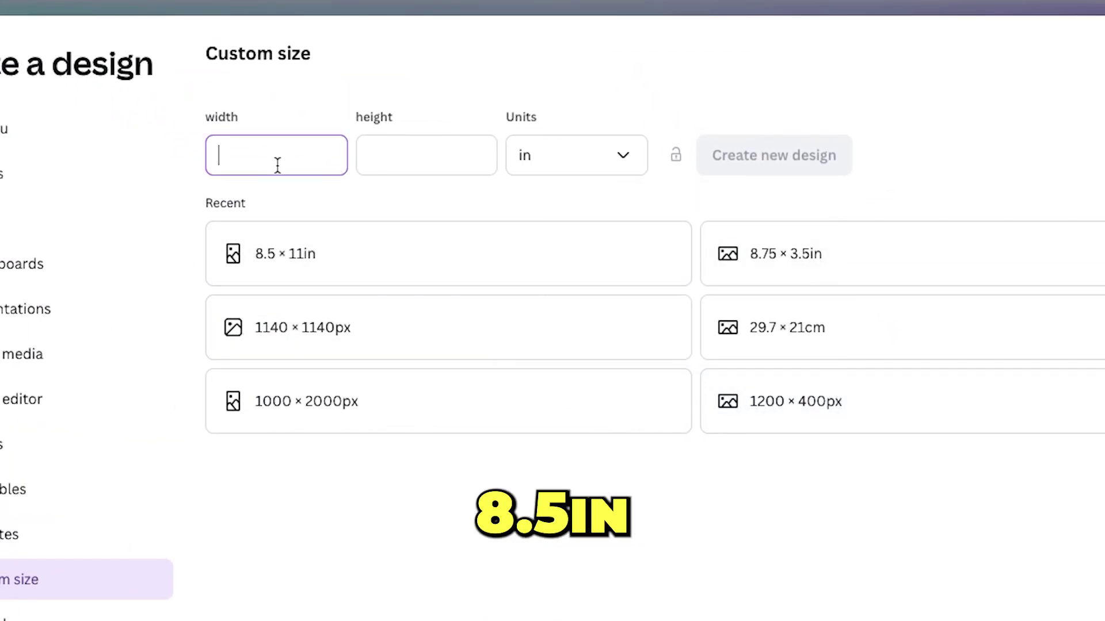
type("8.5")
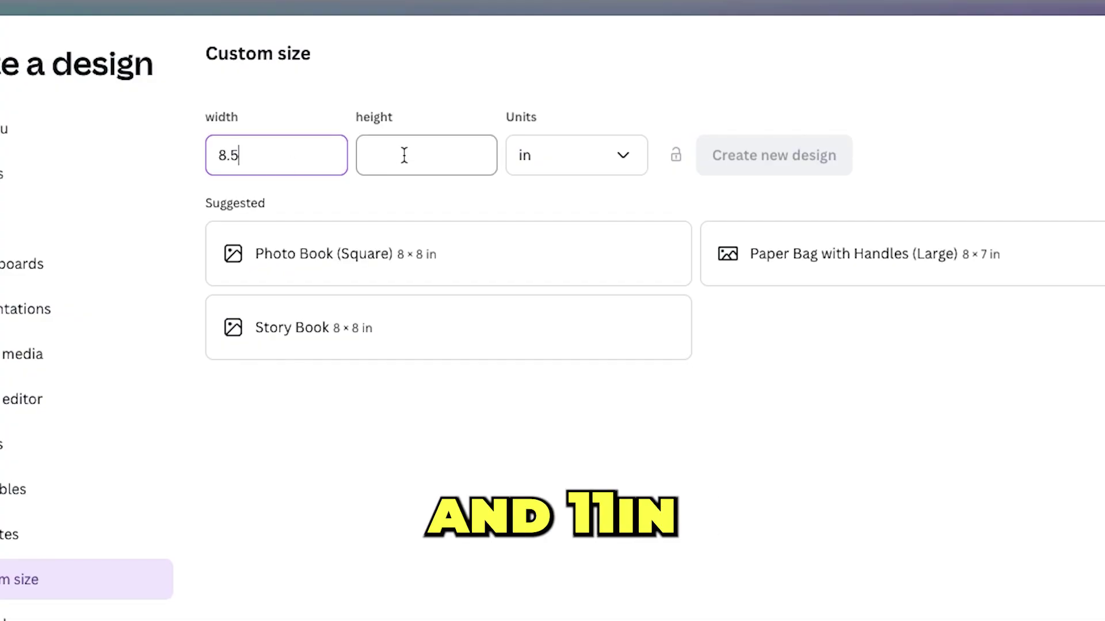
left_click(364, 159)
type("11")
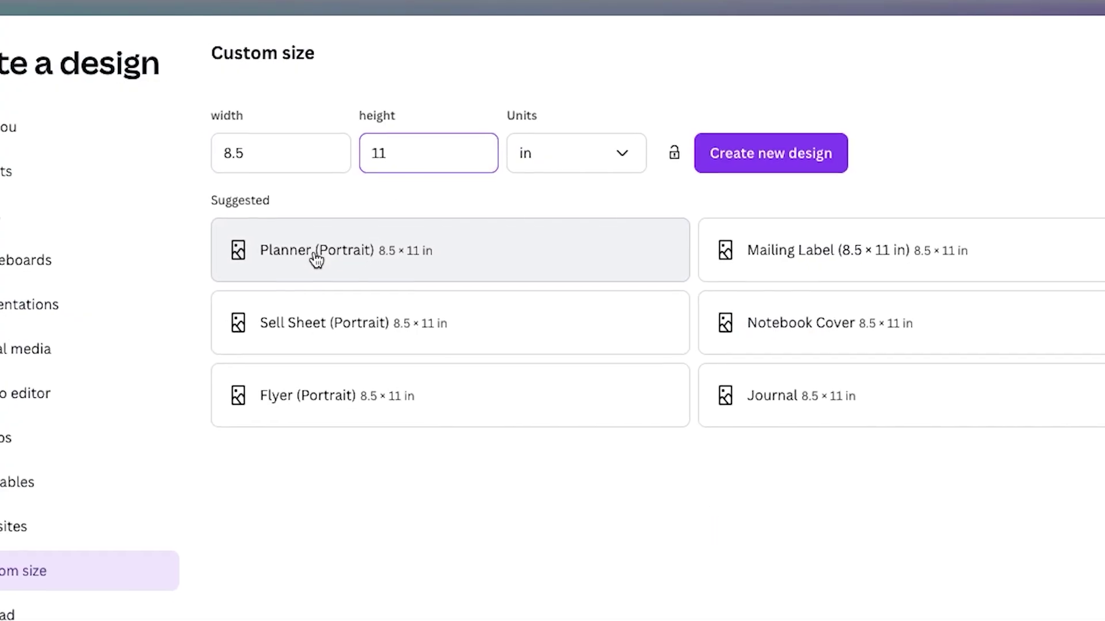
left_click(765, 161)
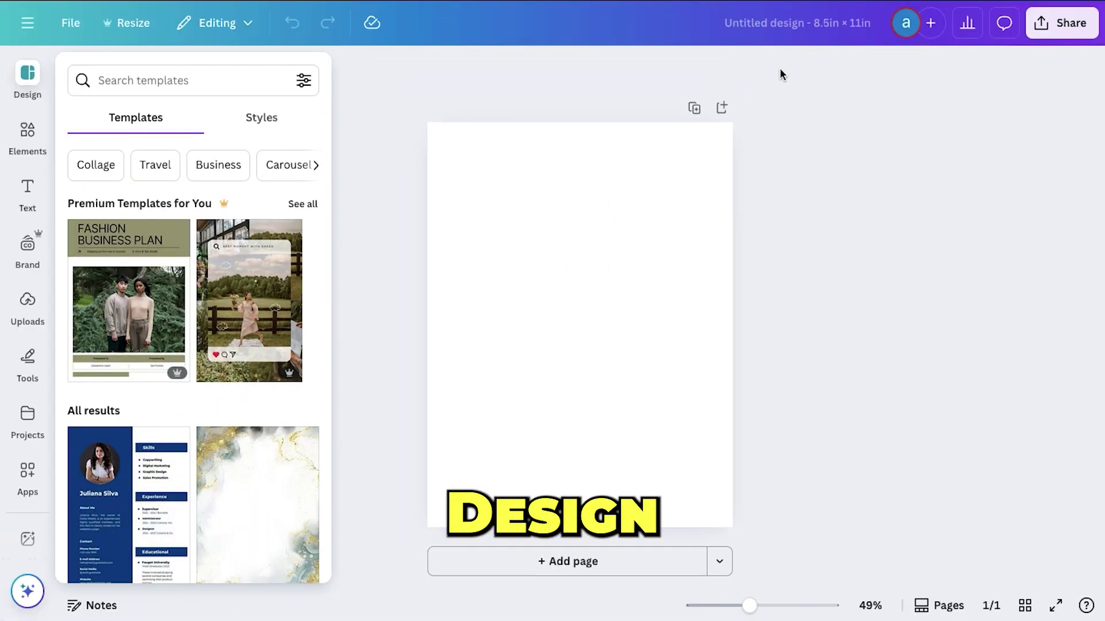
Step: Rename the untitled design as "DIgitaL Notebook"
left_click(802, 29)
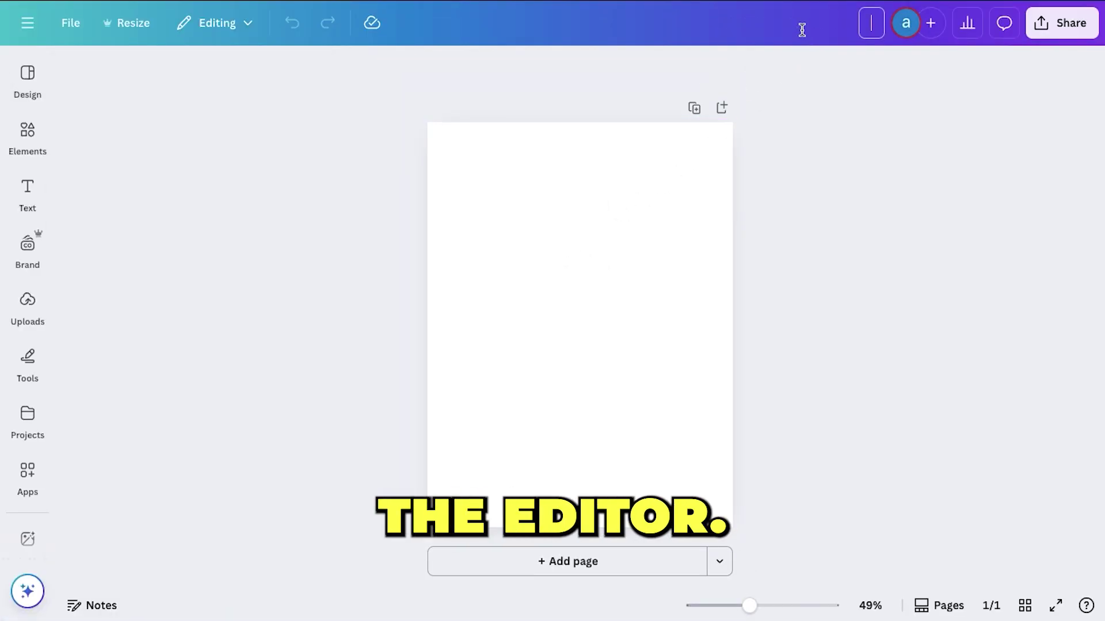
type("Digital")
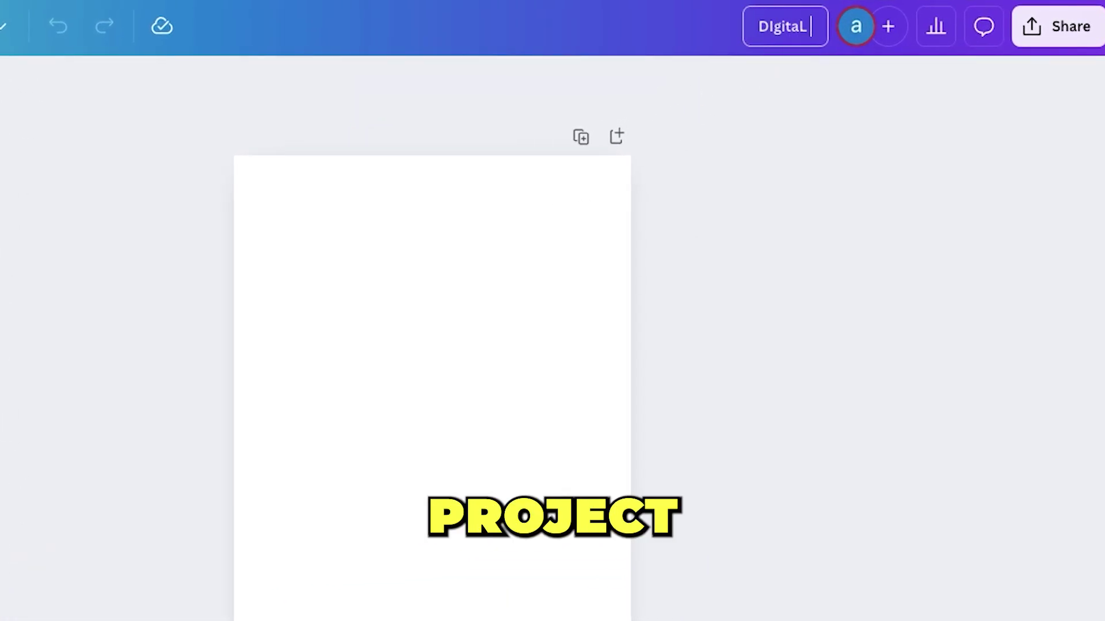
type(" Notebook")
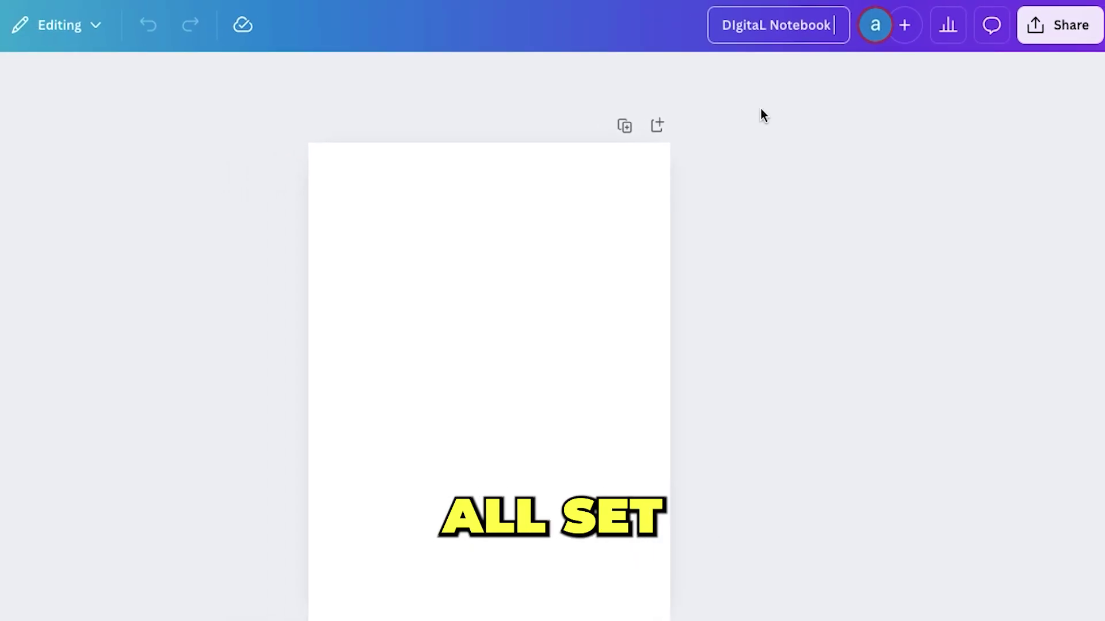
left_click(566, 268)
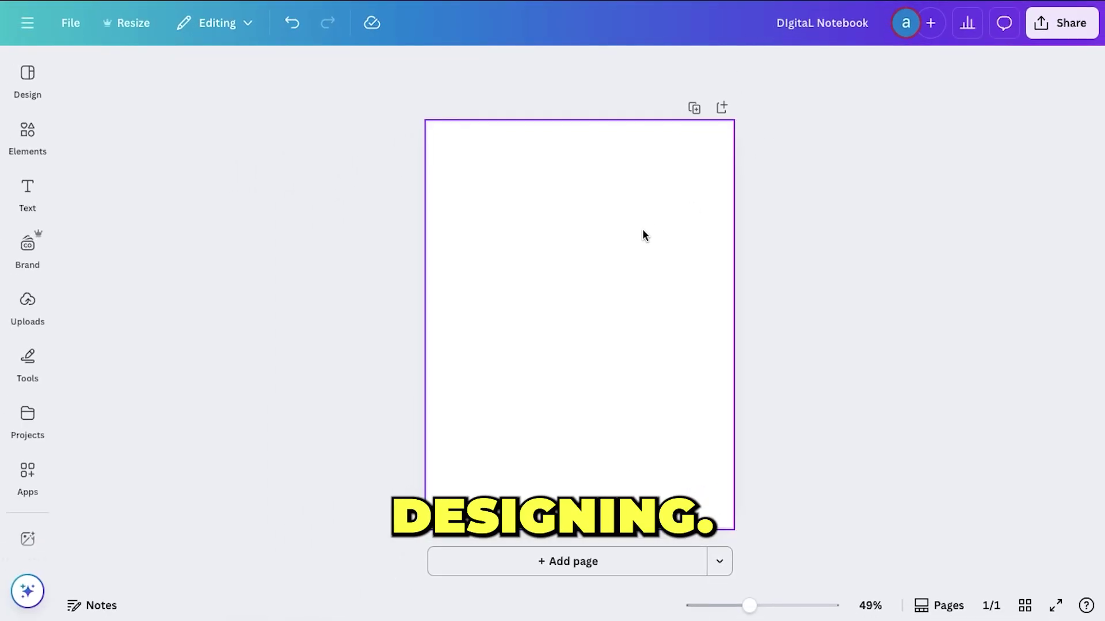
Step: Search the elements library for "background pattern" and restrict the results to graphics
left_click(29, 138)
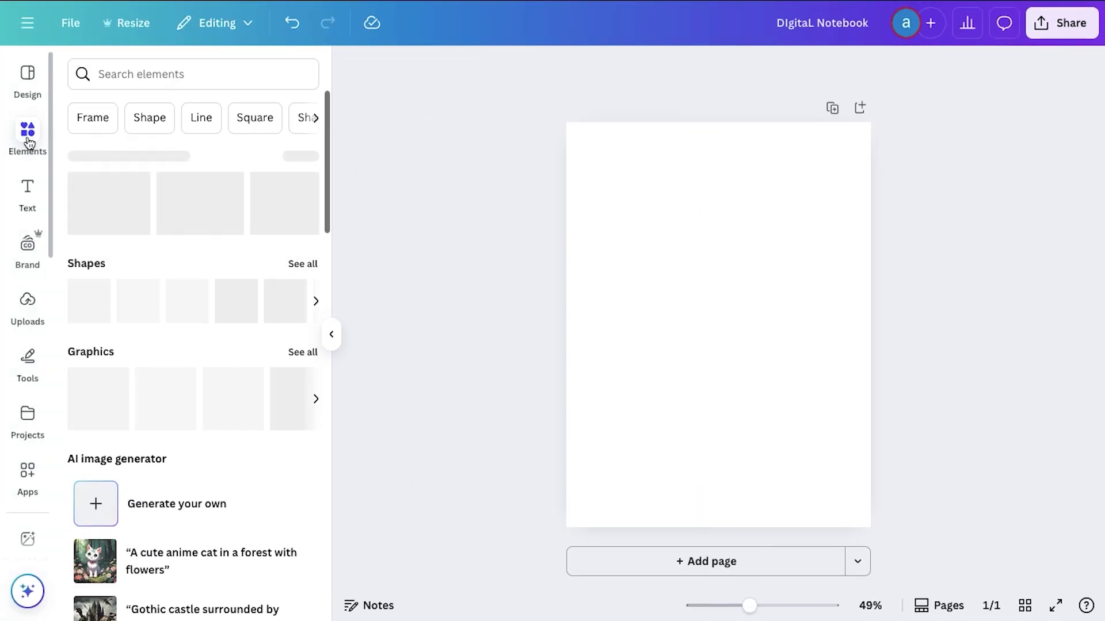
left_click(121, 69)
type("ba")
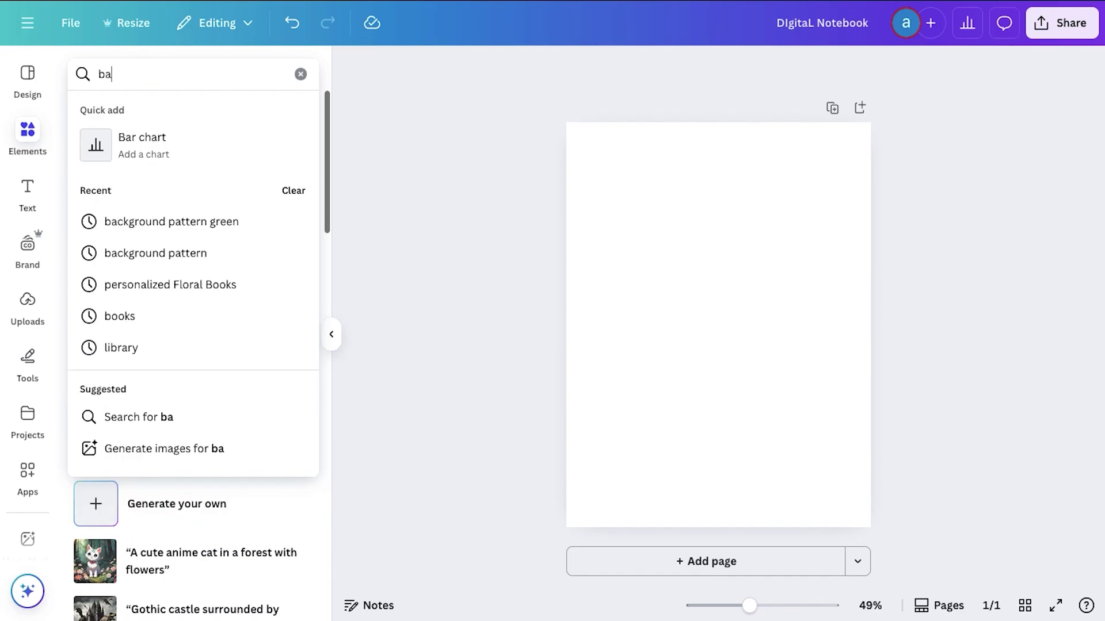
type("ck")
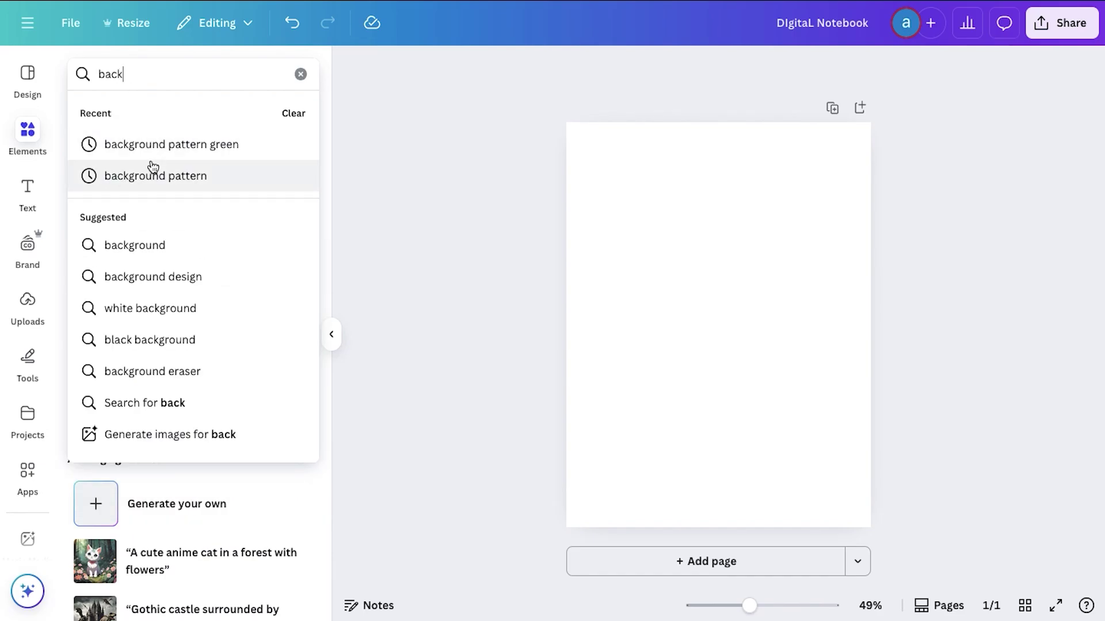
left_click(152, 168)
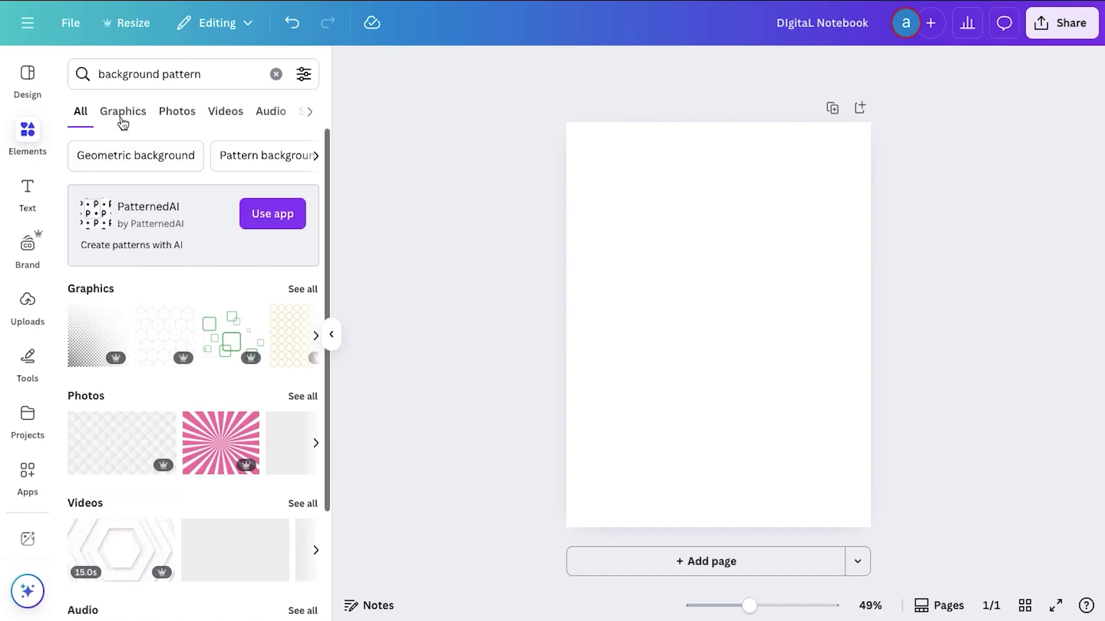
left_click(123, 113)
Step: Find the navy, teal and pink floral pattern among the graphics and add it to the blank page
scroll(209, 306, "down", 3)
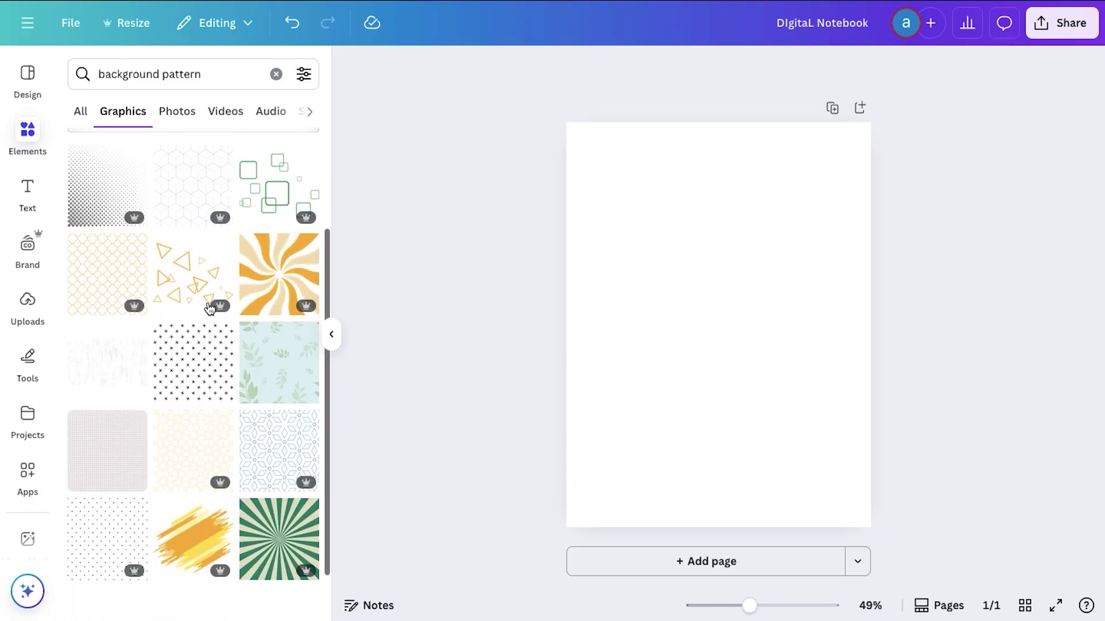
scroll(209, 307, "down", 5)
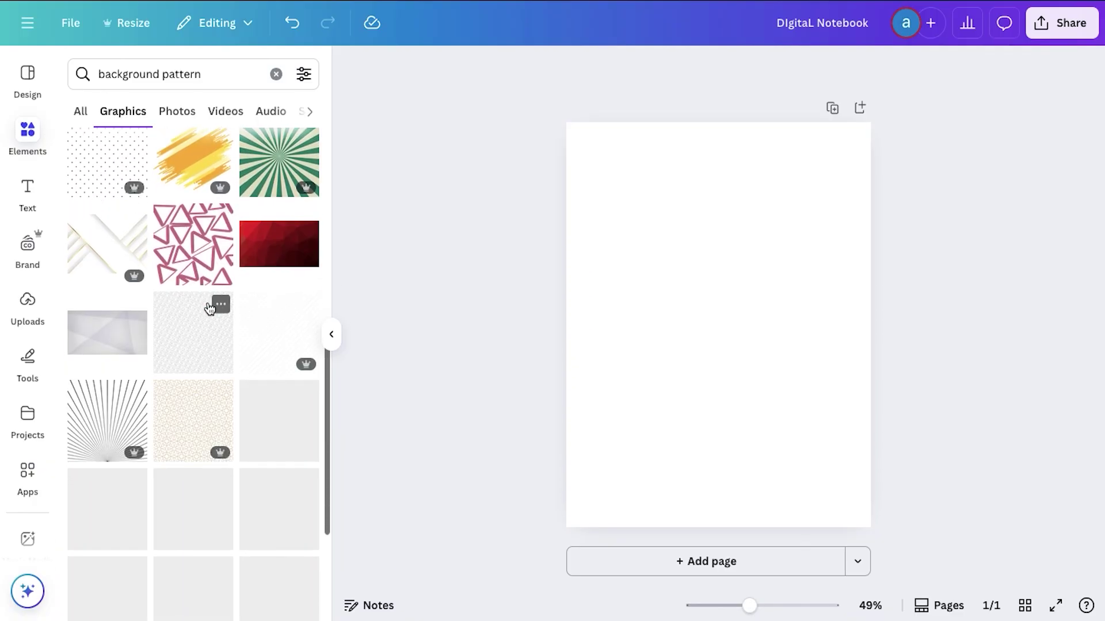
scroll(208, 307, "down", 4)
left_click(207, 305)
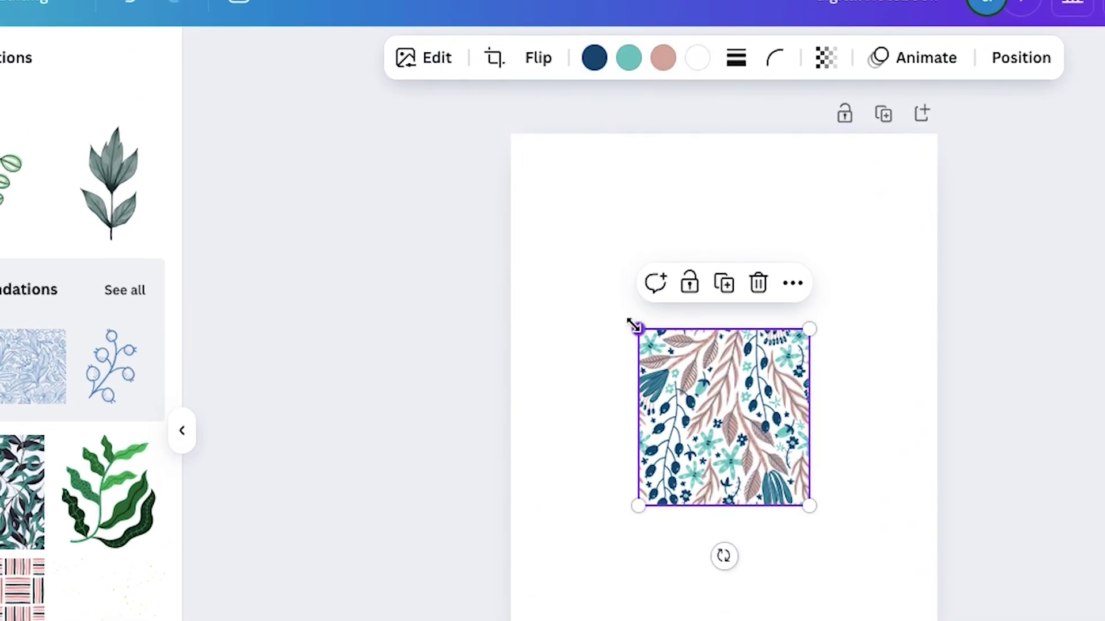
Step: Align the floral pattern with the page's top-left corner, enlarge it to cover the page and centre it
left_click_drag(633, 325, 624, 249)
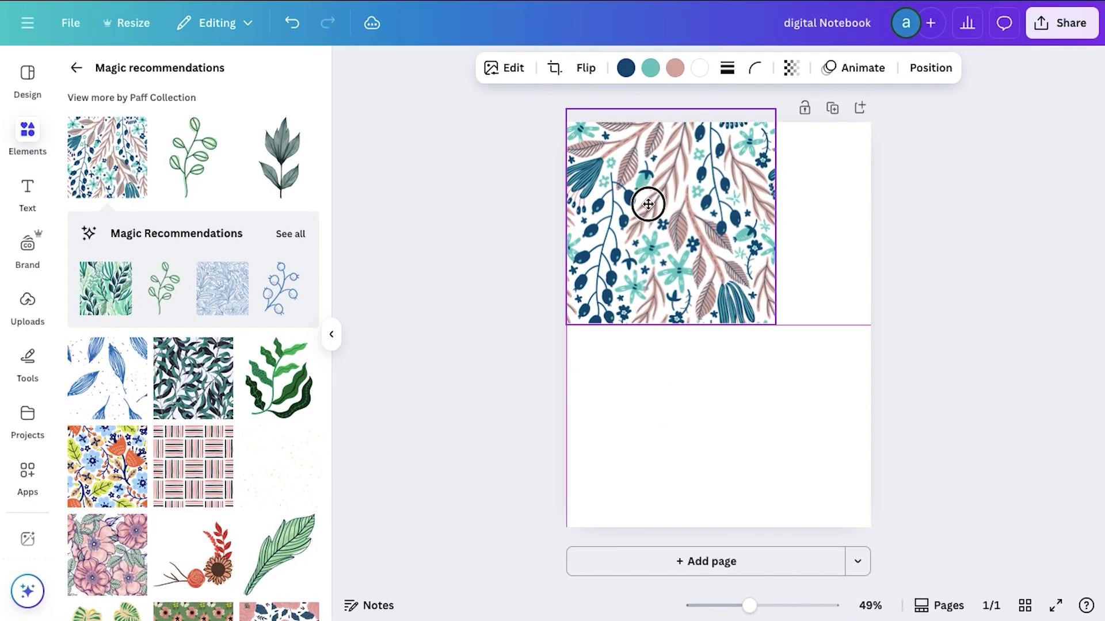
left_click_drag(648, 204, 647, 210)
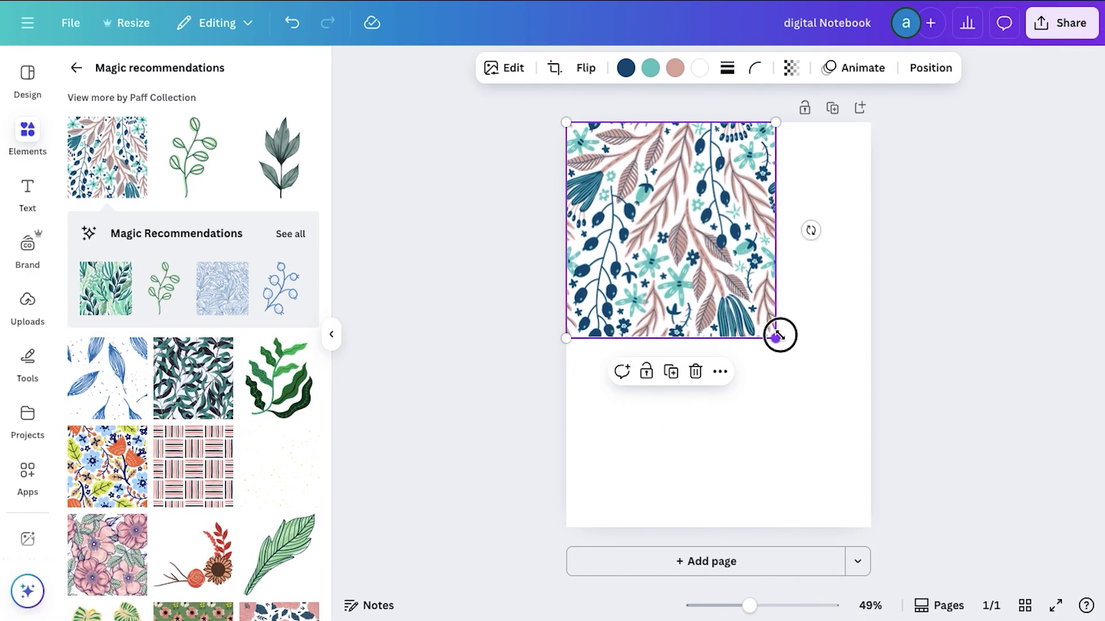
left_click_drag(777, 335, 998, 469)
left_click_drag(805, 388, 766, 385)
left_click(469, 306)
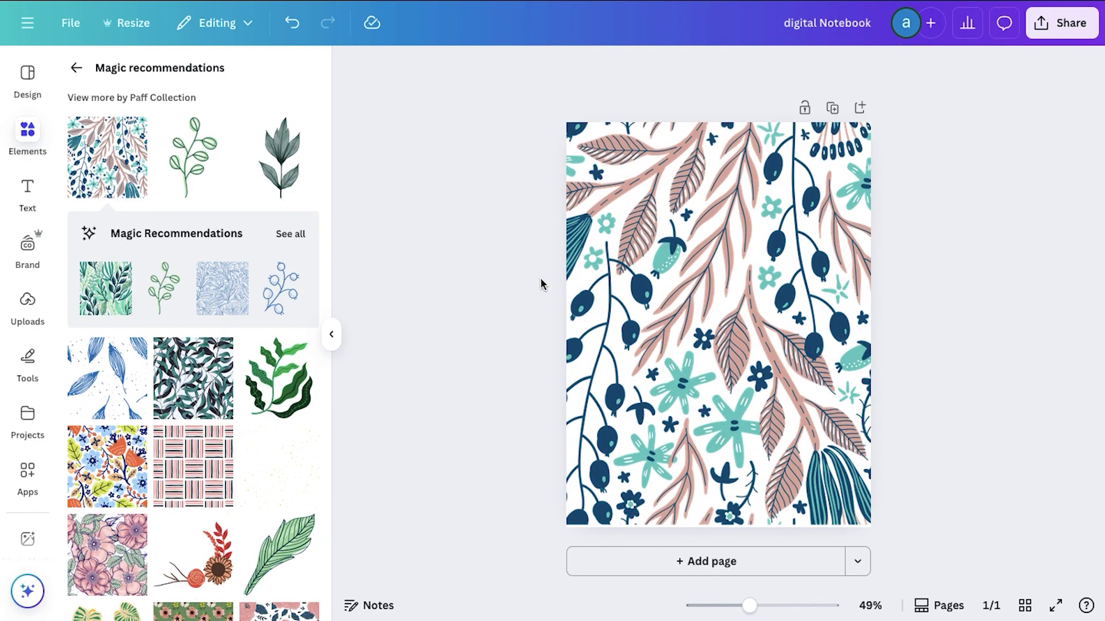
Step: Add a square shape and resize it into a wide rectangular banner across the upper part of the cover
left_click(631, 340)
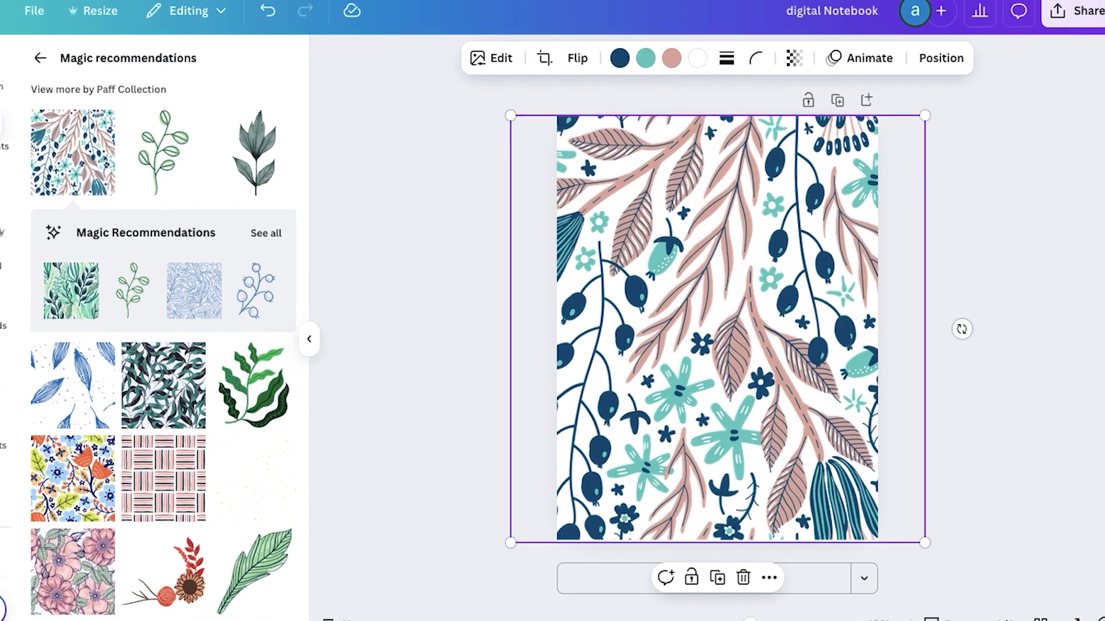
key("r")
left_click(730, 334)
left_click_drag(727, 354, 725, 291)
left_click_drag(606, 286, 576, 284)
left_click_drag(774, 285, 841, 284)
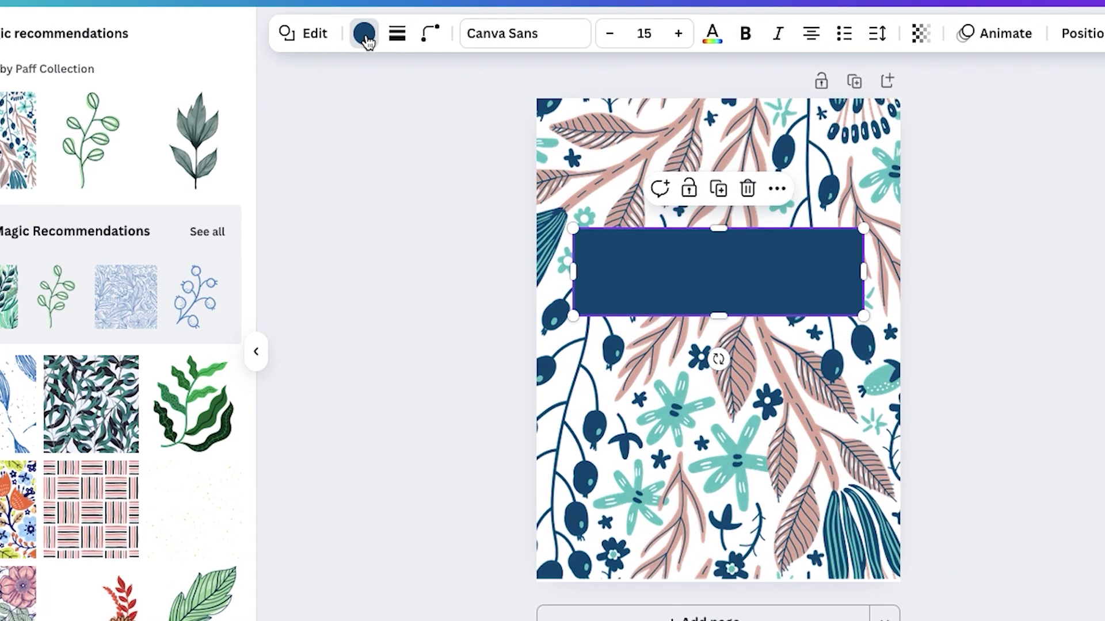
Step: Fill the banner rectangle with white from the document colours
left_click(362, 35)
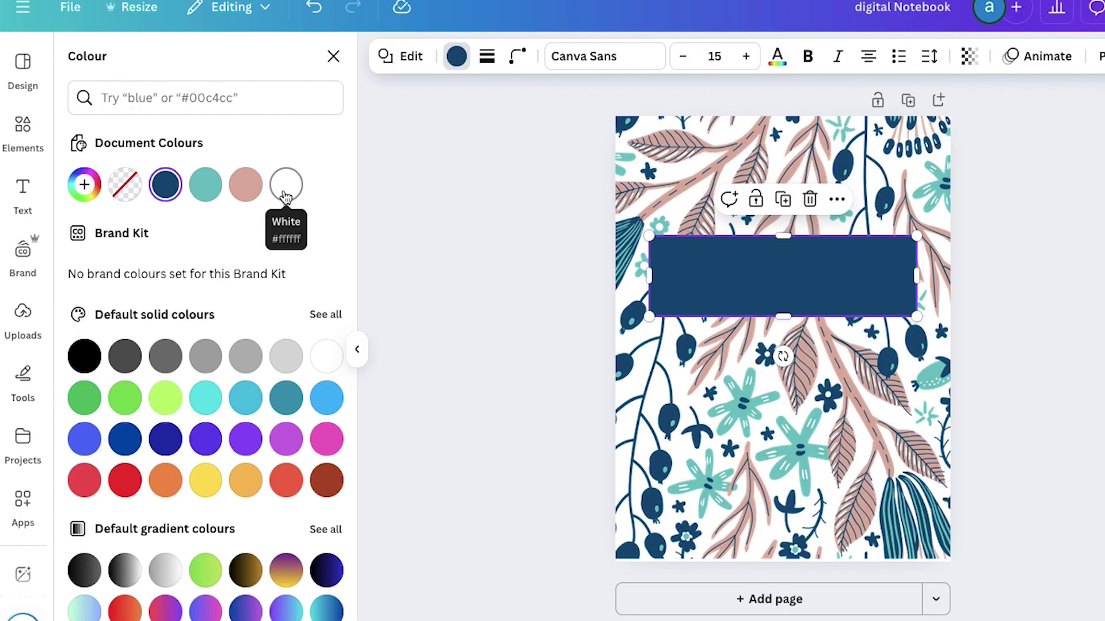
left_click(286, 193)
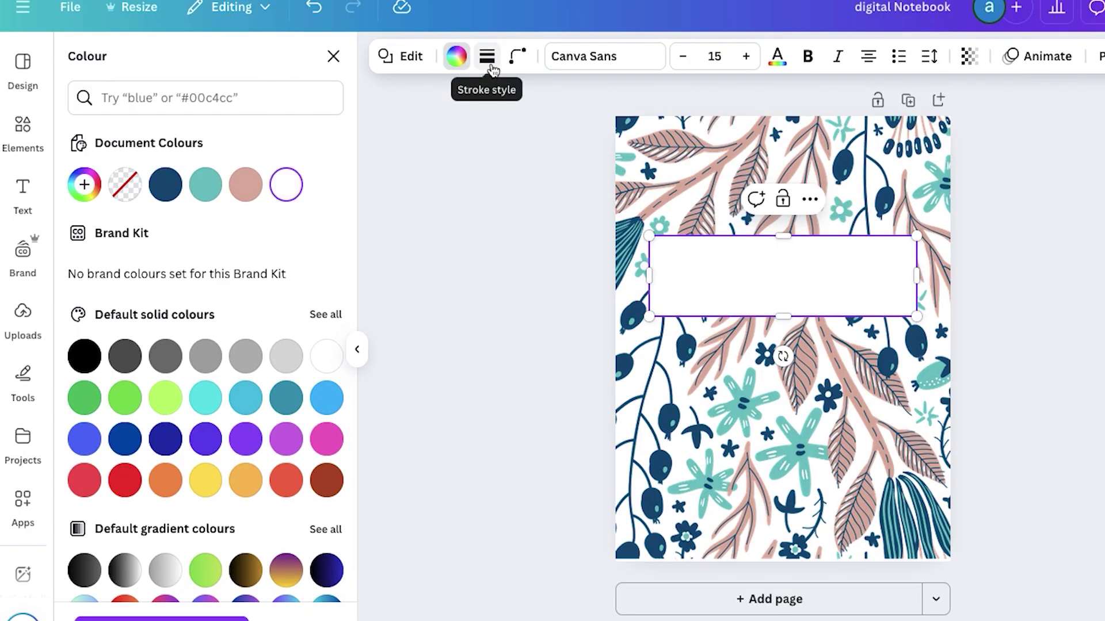
left_click(758, 285)
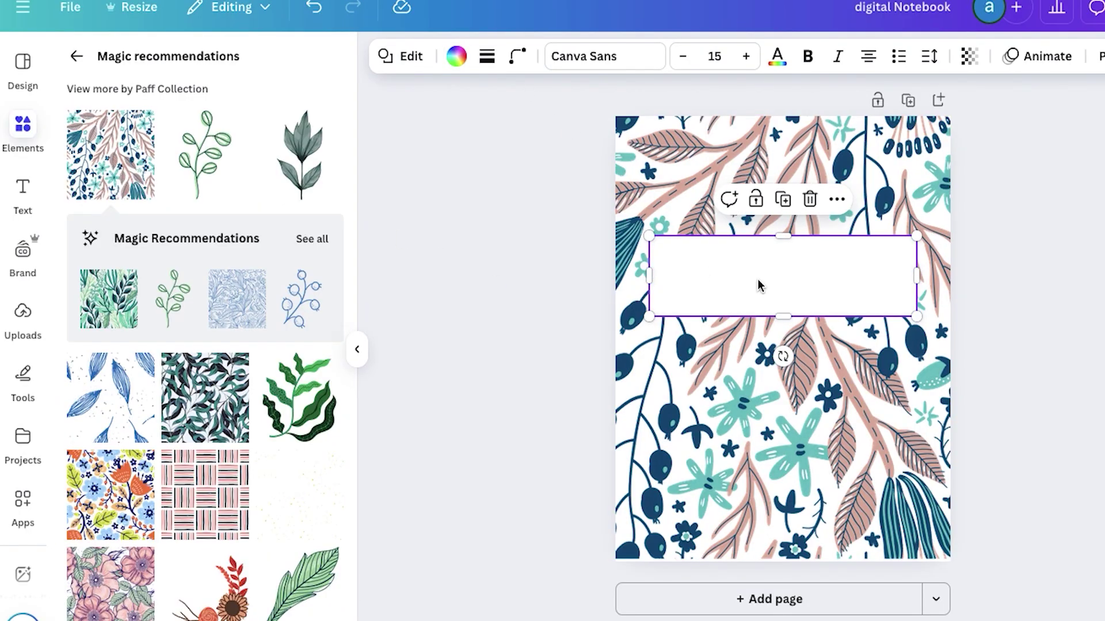
Step: Set the white banner's corner rounding to 11 and give it a thin solid outline
left_click(518, 56)
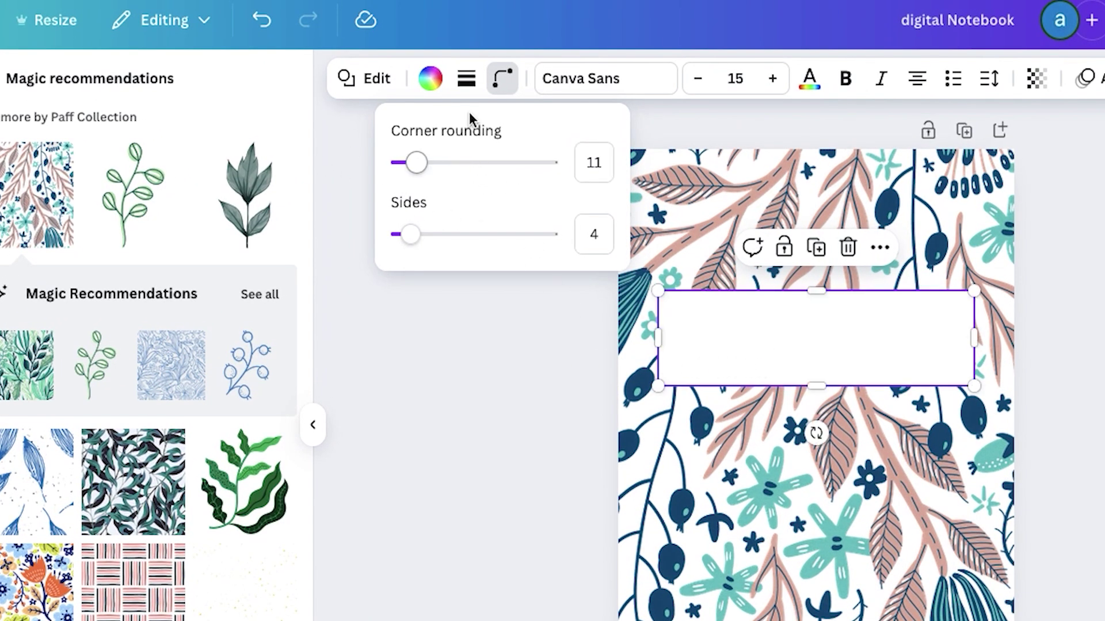
left_click(467, 79)
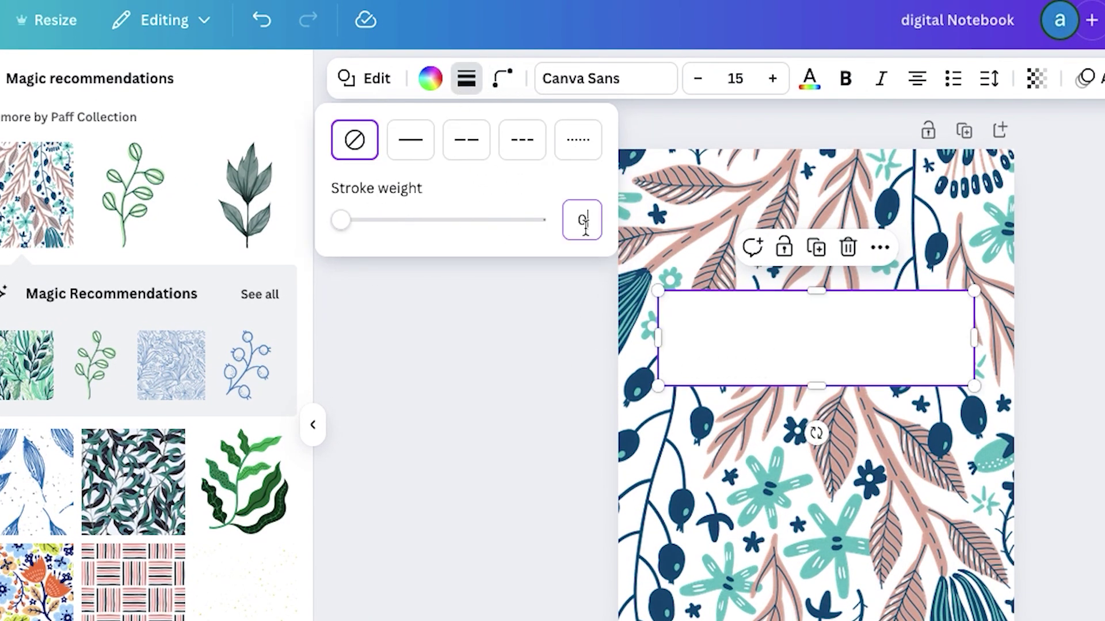
key("Return")
left_click(705, 443)
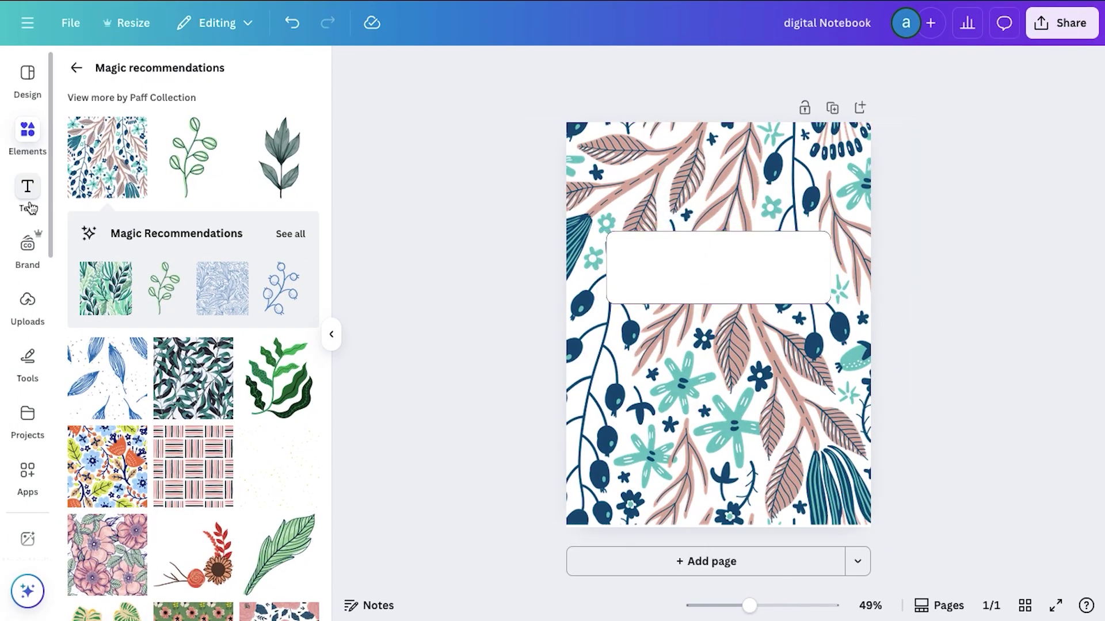
Step: Add a heading over the white banner and replace its text with "My Notes"
left_click(28, 206)
left_click_drag(185, 289, 716, 262)
double_click(716, 262)
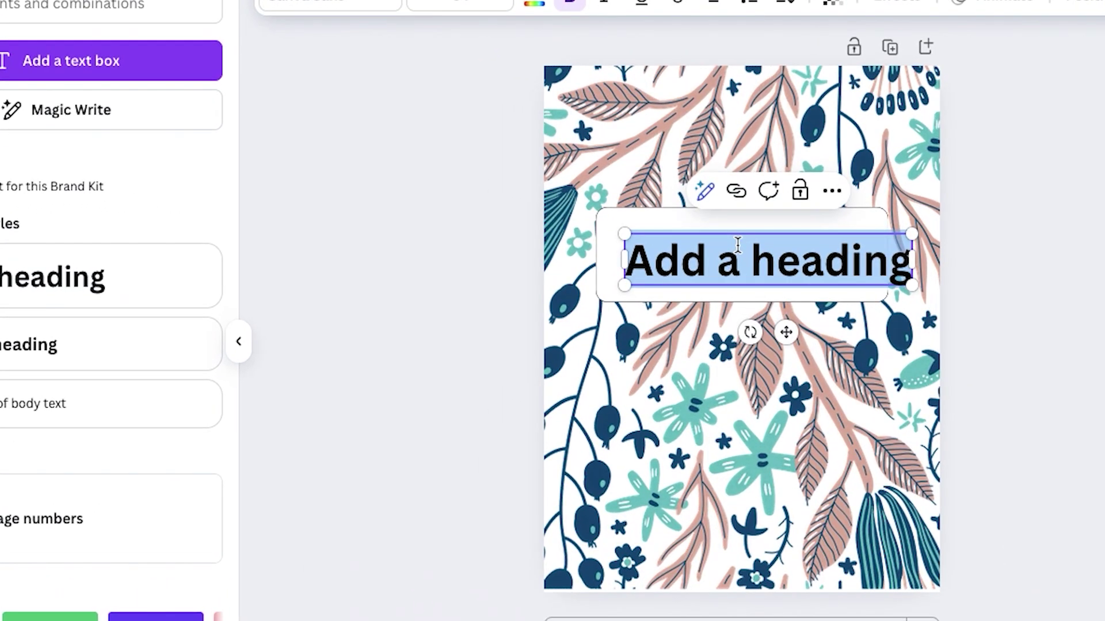
type("My Notes")
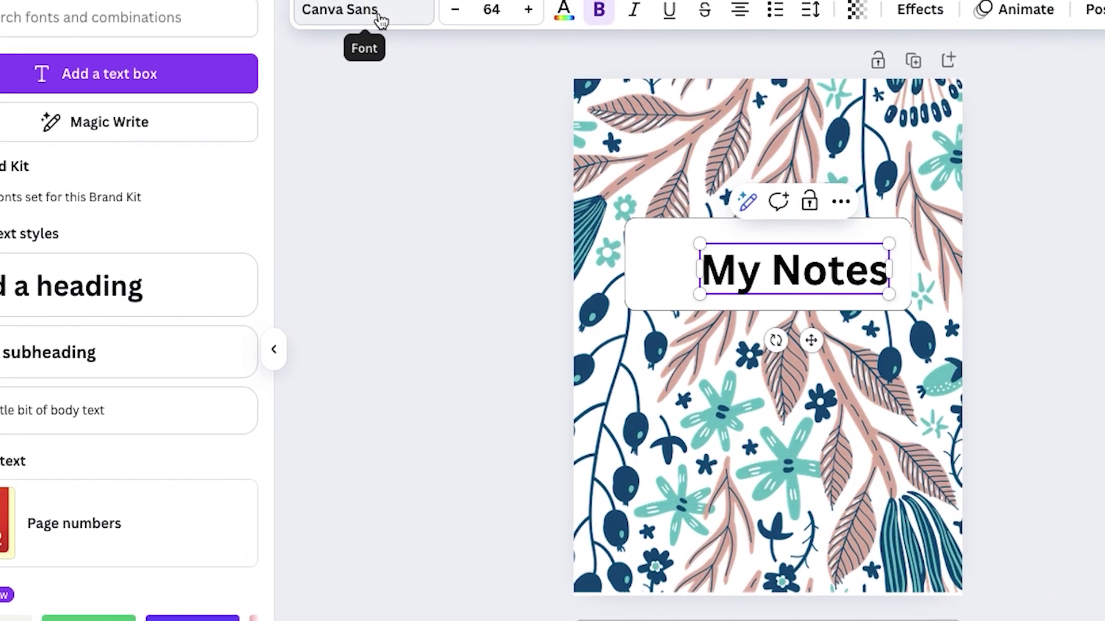
Step: Set the "My Notes" title in the Cooper BT font and make it italic
left_click(345, 4)
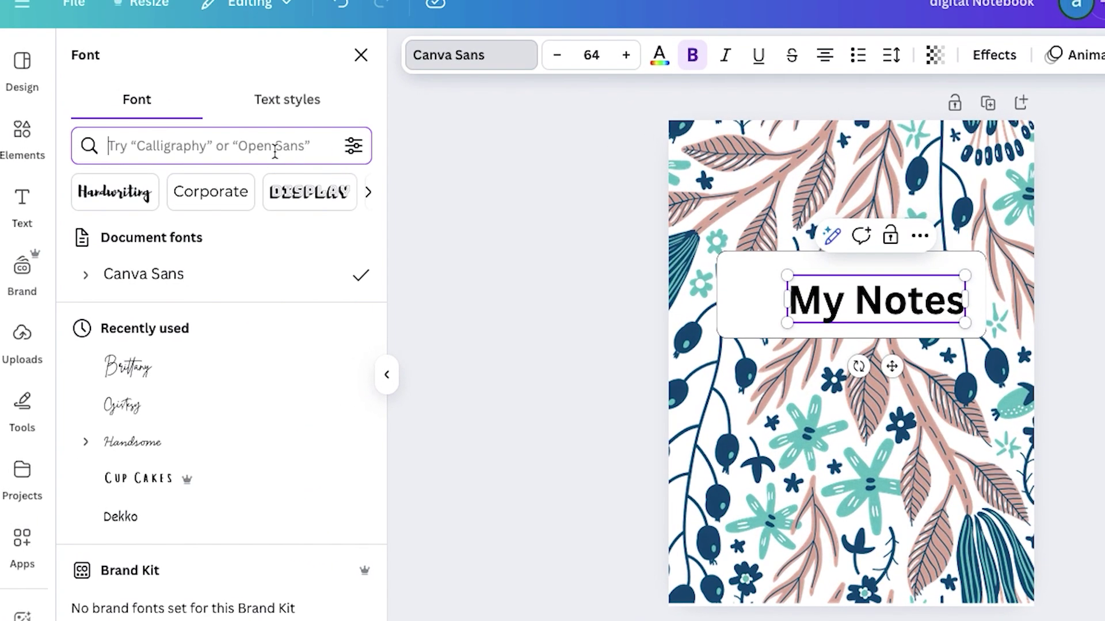
type("coo")
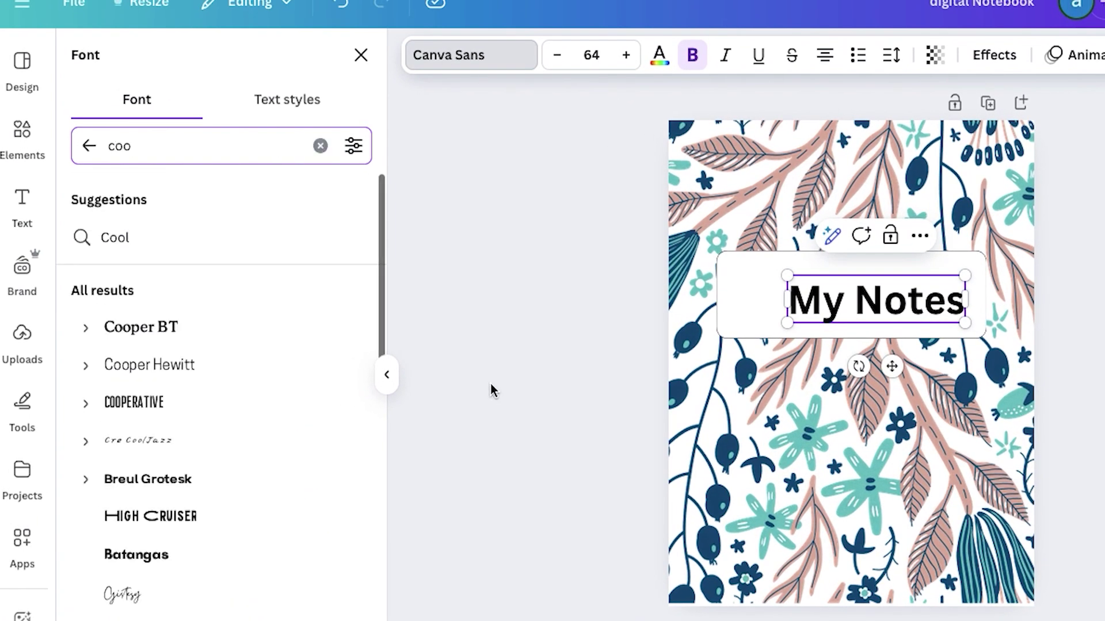
left_click(193, 339)
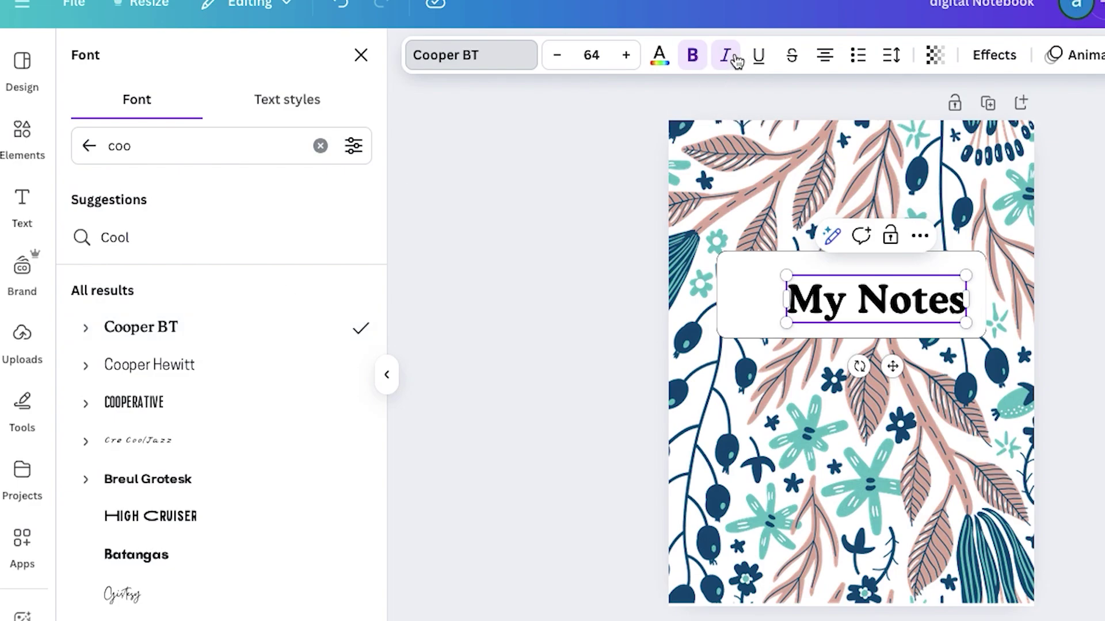
double_click(829, 305)
left_click(725, 58)
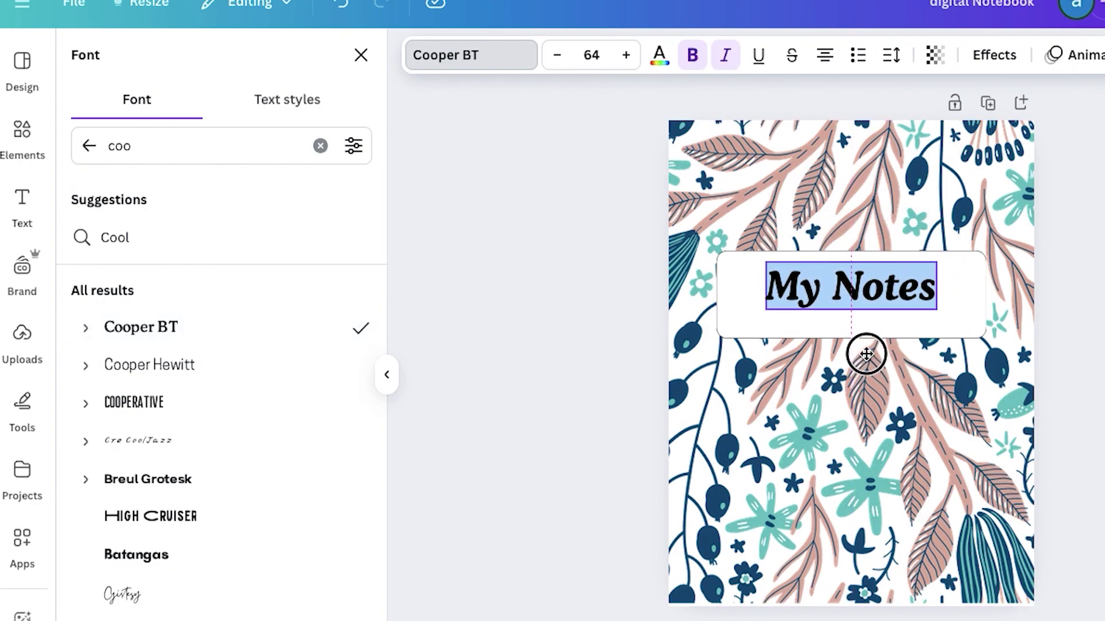
Step: Colour the title with Darkazure (#094d79) from the document colours and move it up, centred, against the banner's upper edge
left_click(659, 68)
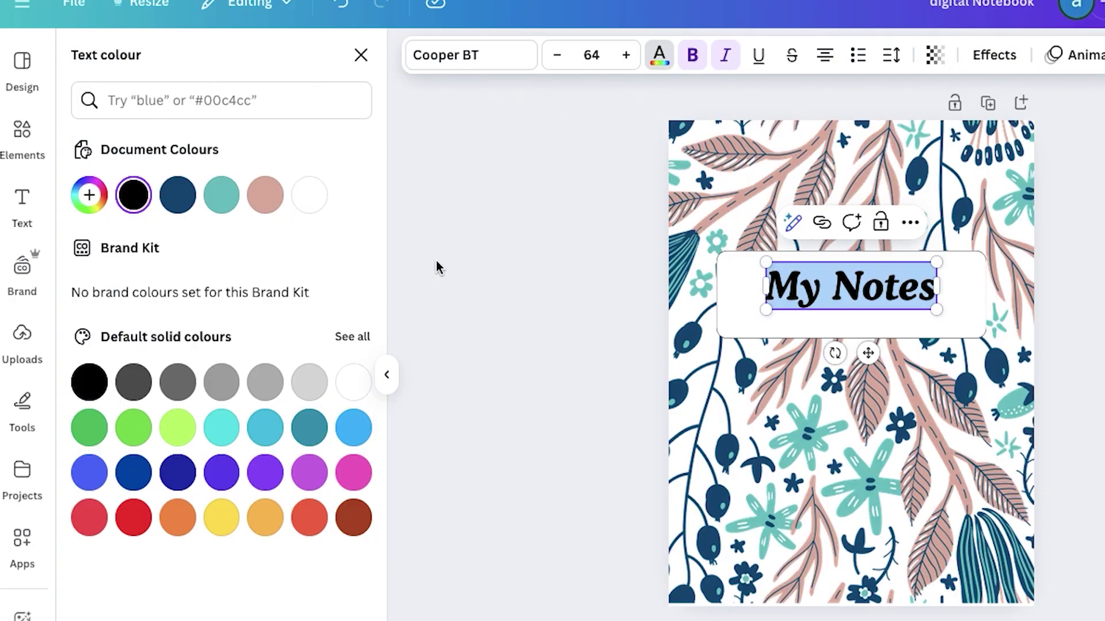
left_click(170, 209)
left_click_drag(871, 355, 871, 348)
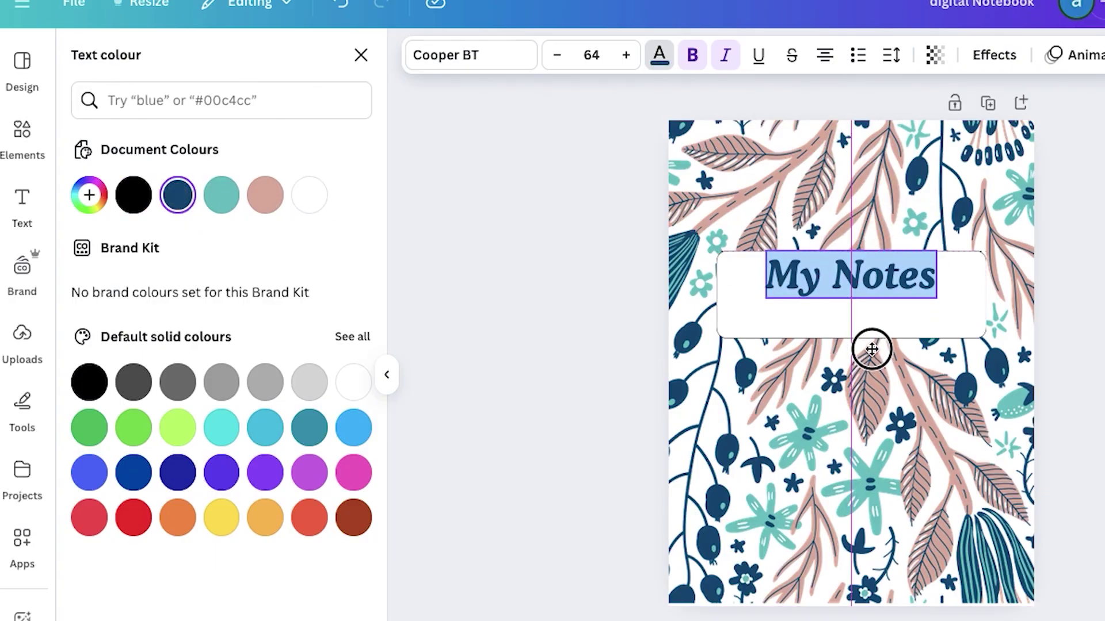
left_click(619, 320)
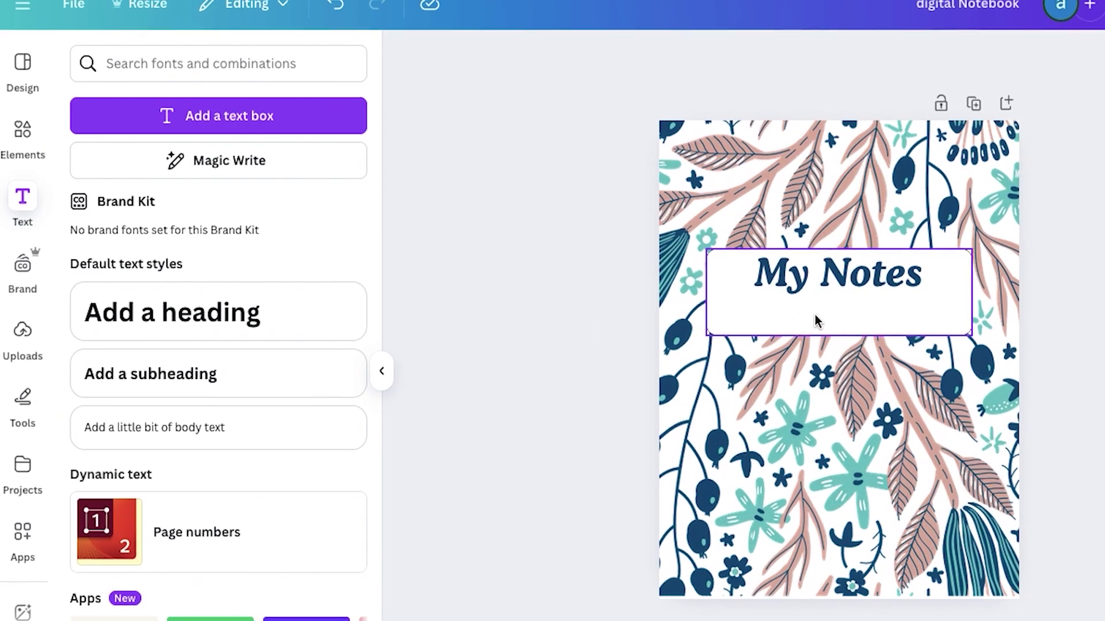
Step: Add a horizontal line below the title, lengthen it across most of the banner and reduce its stroke weight
left_click(835, 316)
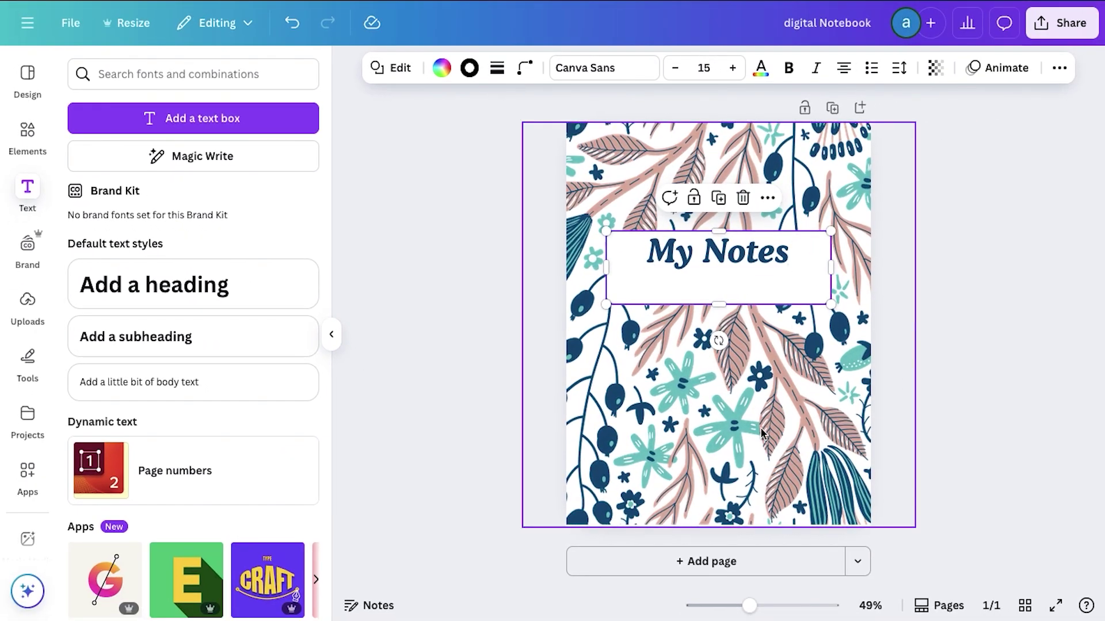
key("l")
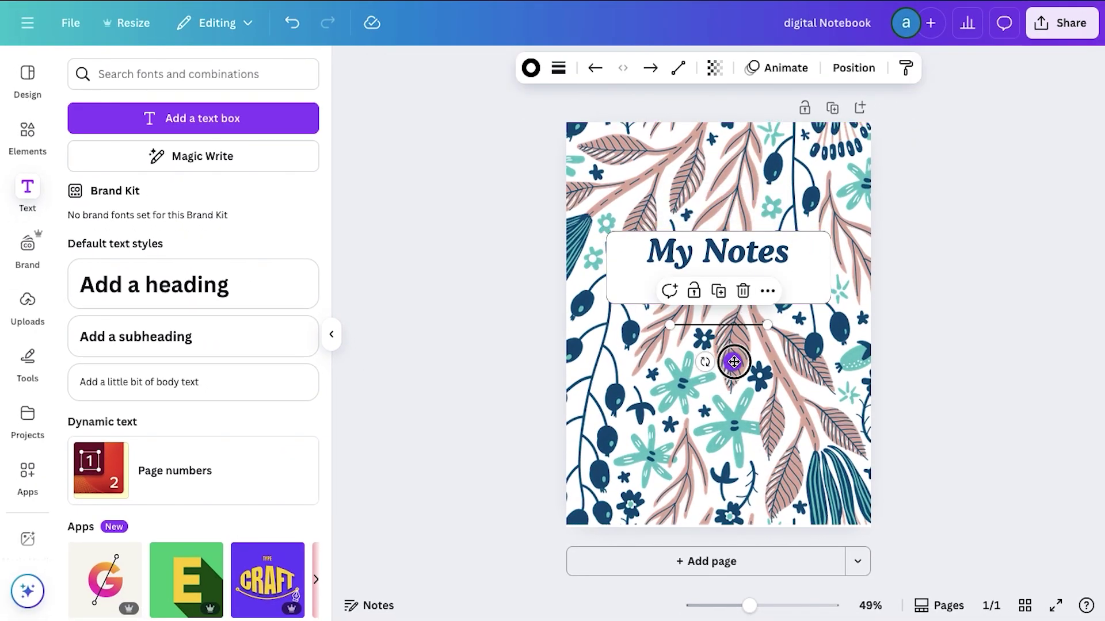
left_click_drag(730, 361, 706, 311)
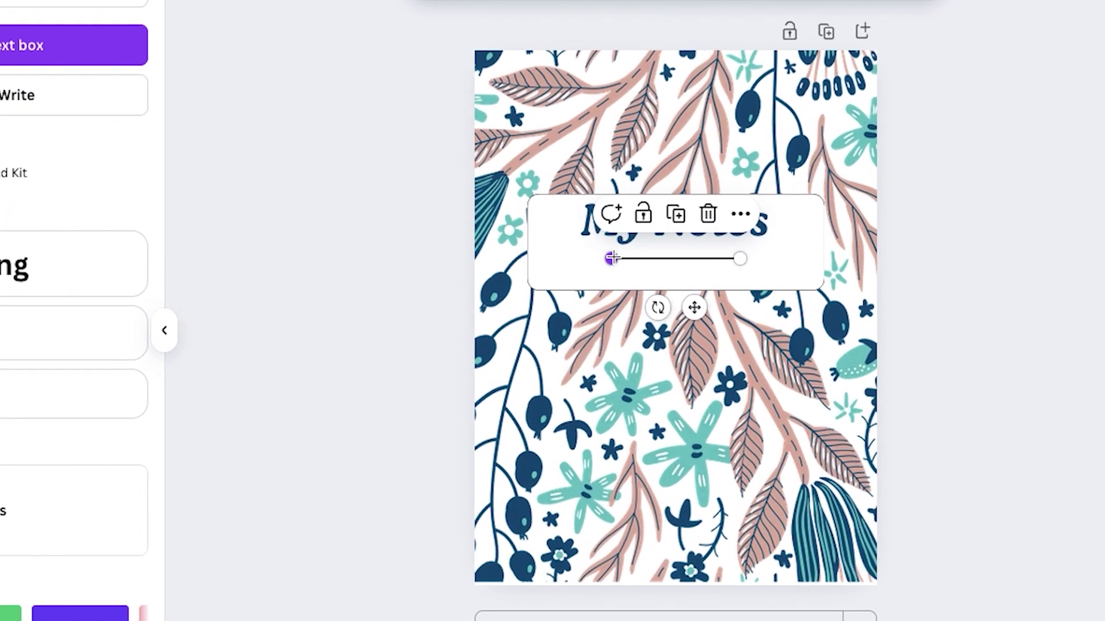
left_click_drag(635, 268, 551, 254)
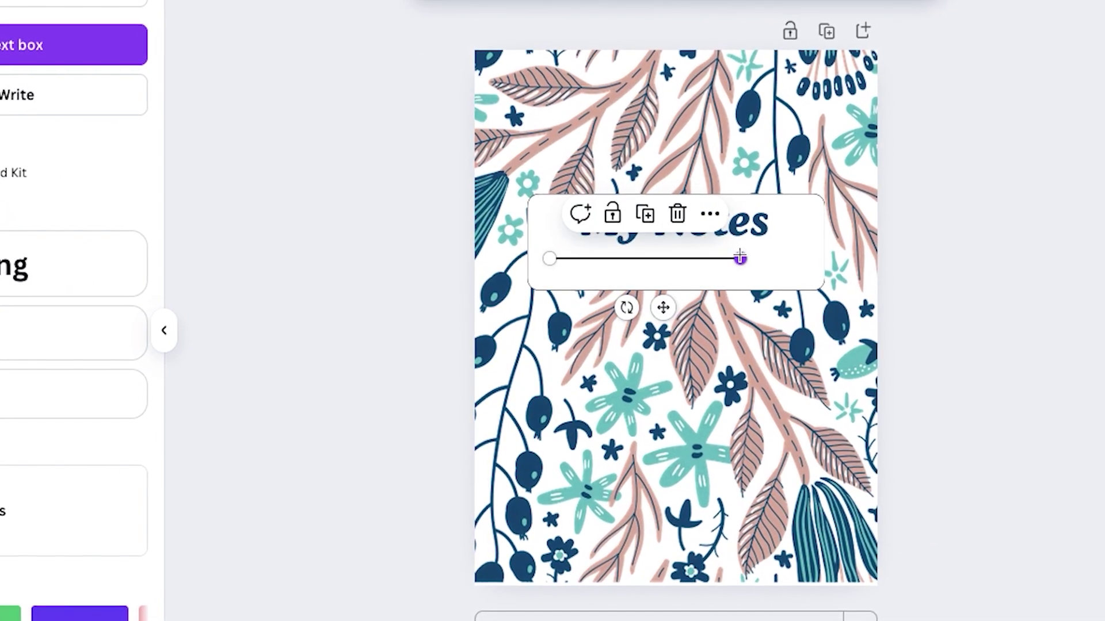
left_click_drag(739, 257, 784, 254)
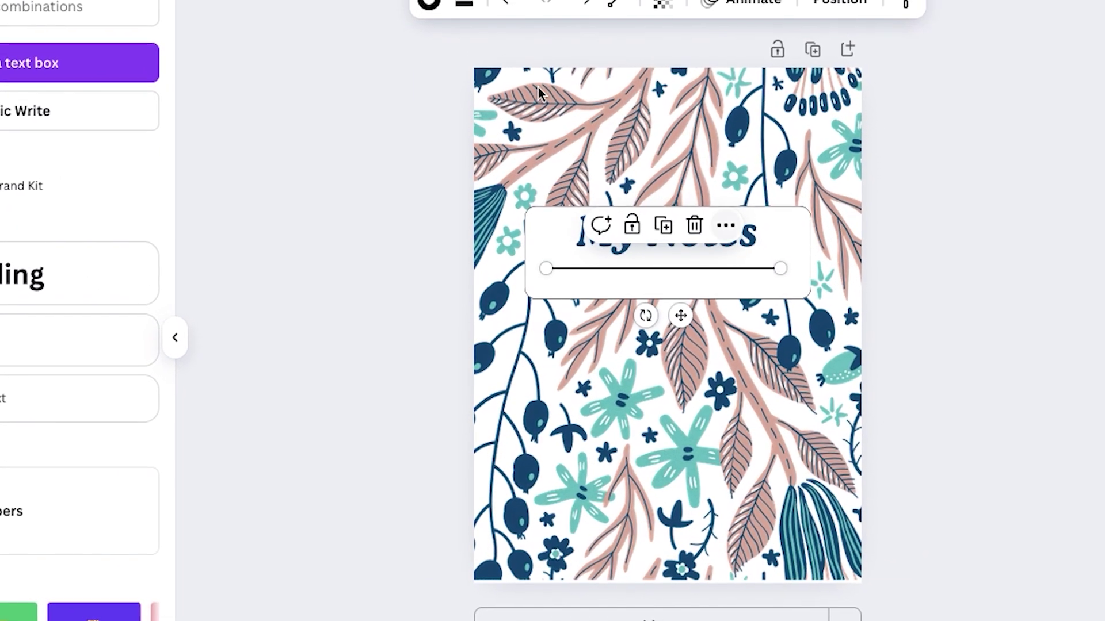
left_click(463, 2)
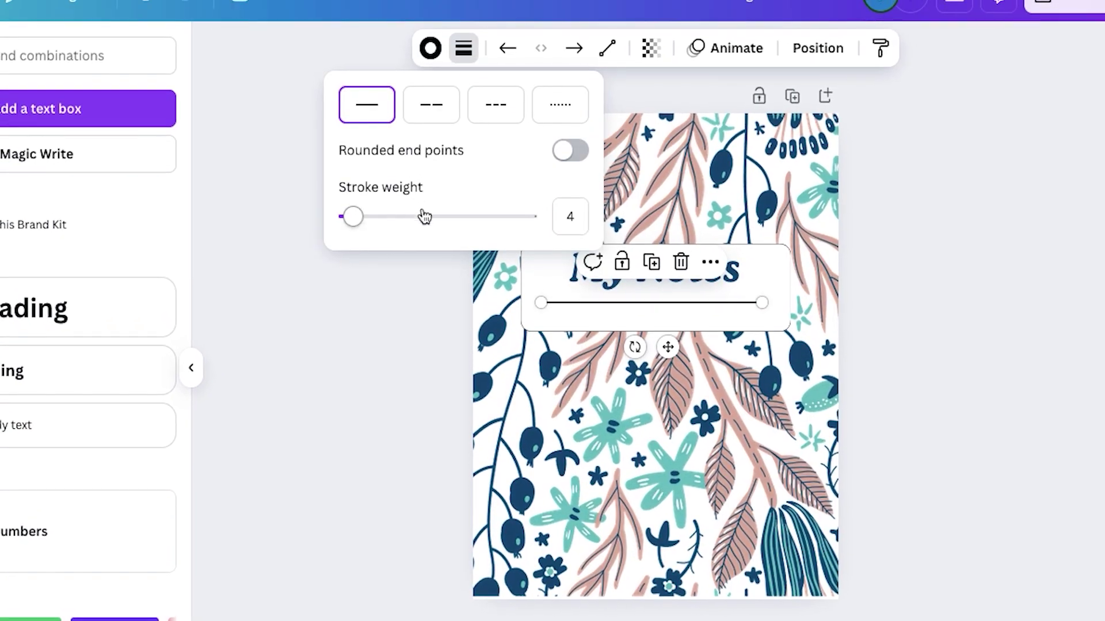
left_click(463, 317)
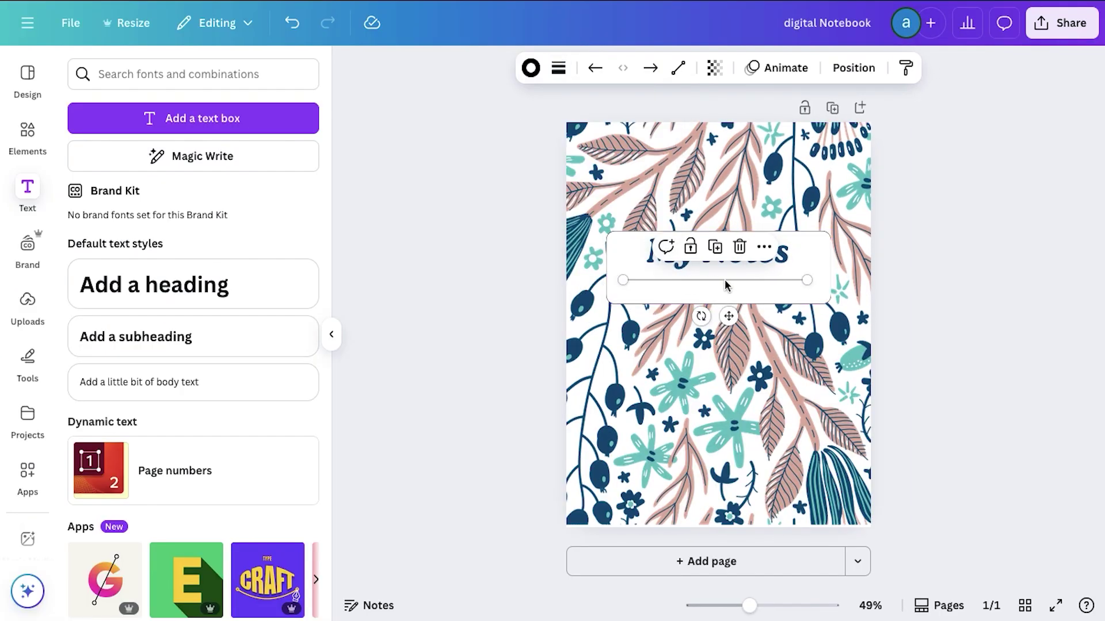
Step: Make the banner taller to fit a duplicate line below the first and centre the two lines horizontally on the cover
left_click_drag(726, 285, 718, 311)
left_click(611, 256)
left_click(706, 281, "shift")
left_click(710, 287)
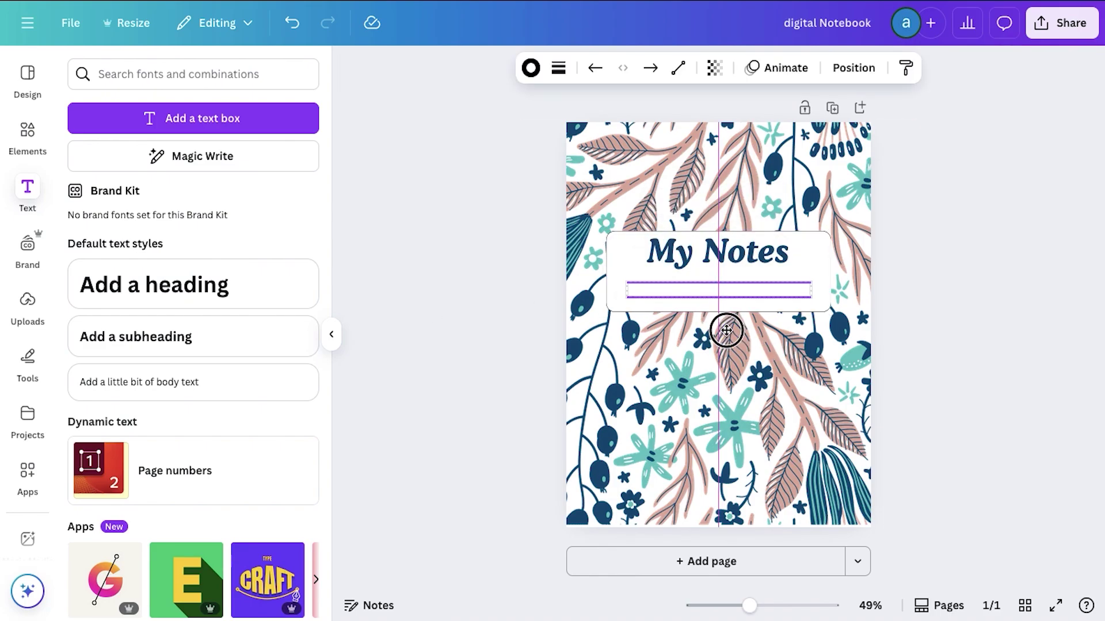
Step: Shrink the "My Notes" title slightly and position it centred above the two lines
left_click(721, 265)
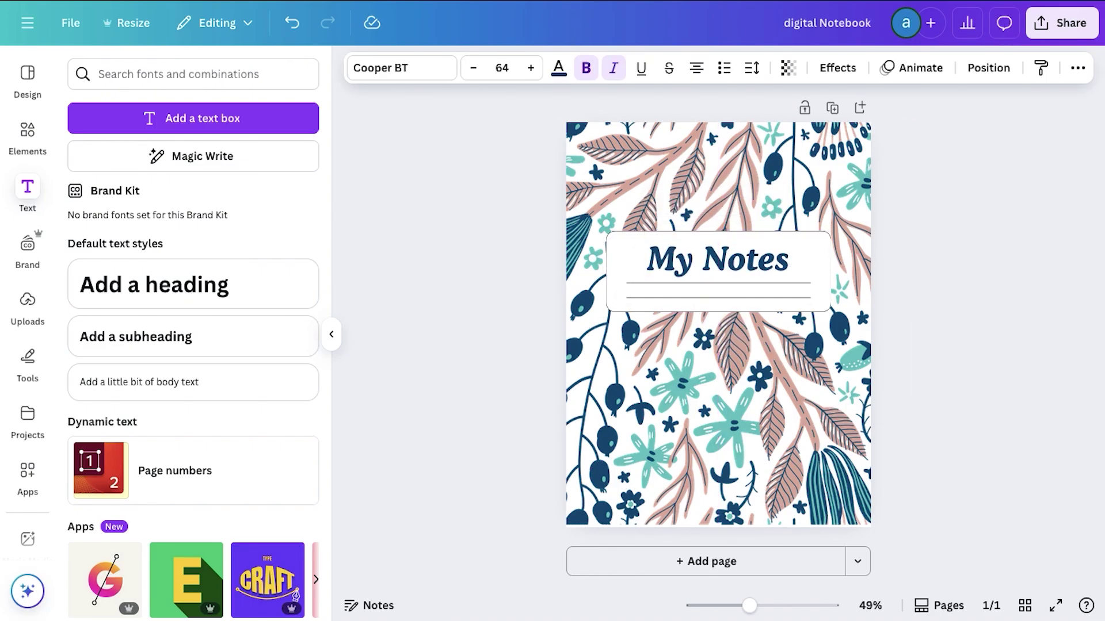
key("shift+Up")
key("shift+Up")
left_click(496, 277)
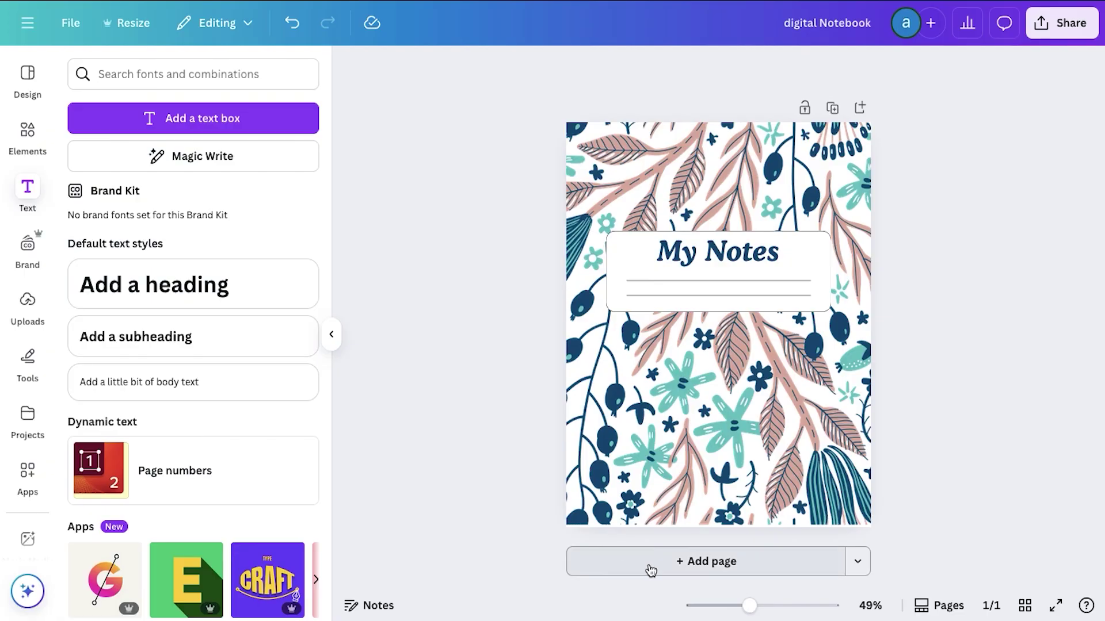
Step: Add a second page with a horizontal line near its upper edge, spanning most of the page width, at stroke weight 1
left_click(667, 572)
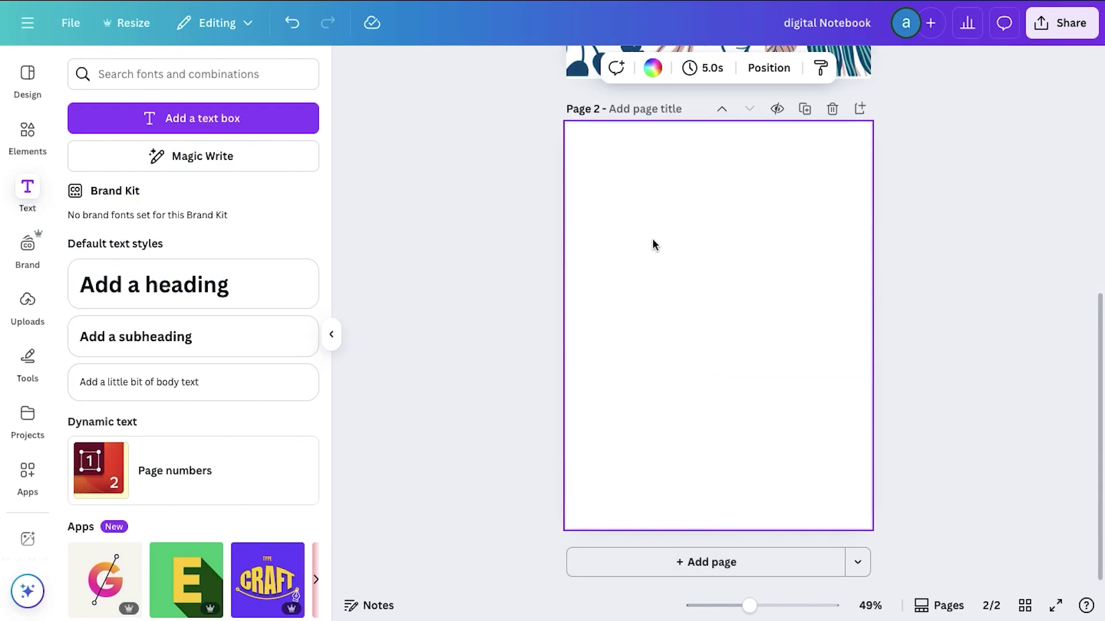
key("l")
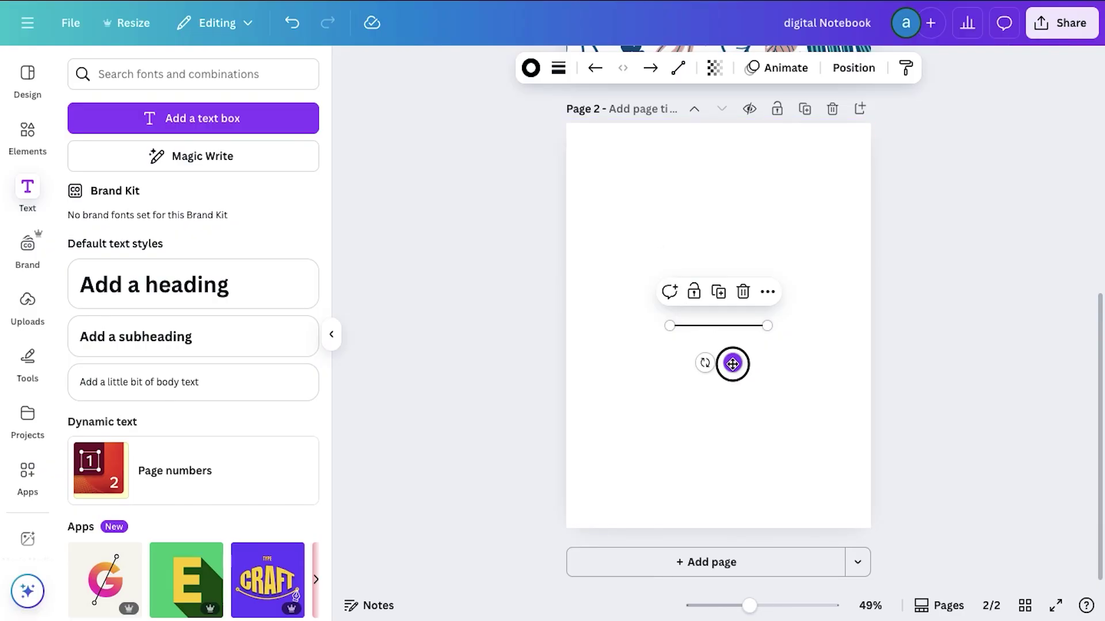
left_click_drag(732, 363, 734, 213)
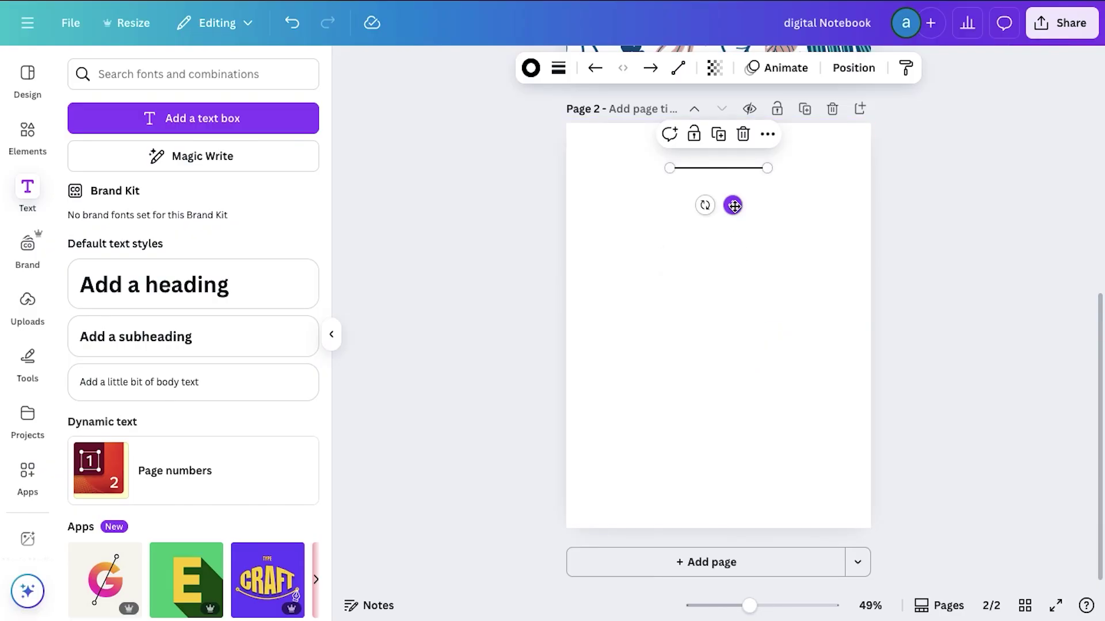
left_click_drag(768, 168, 840, 167)
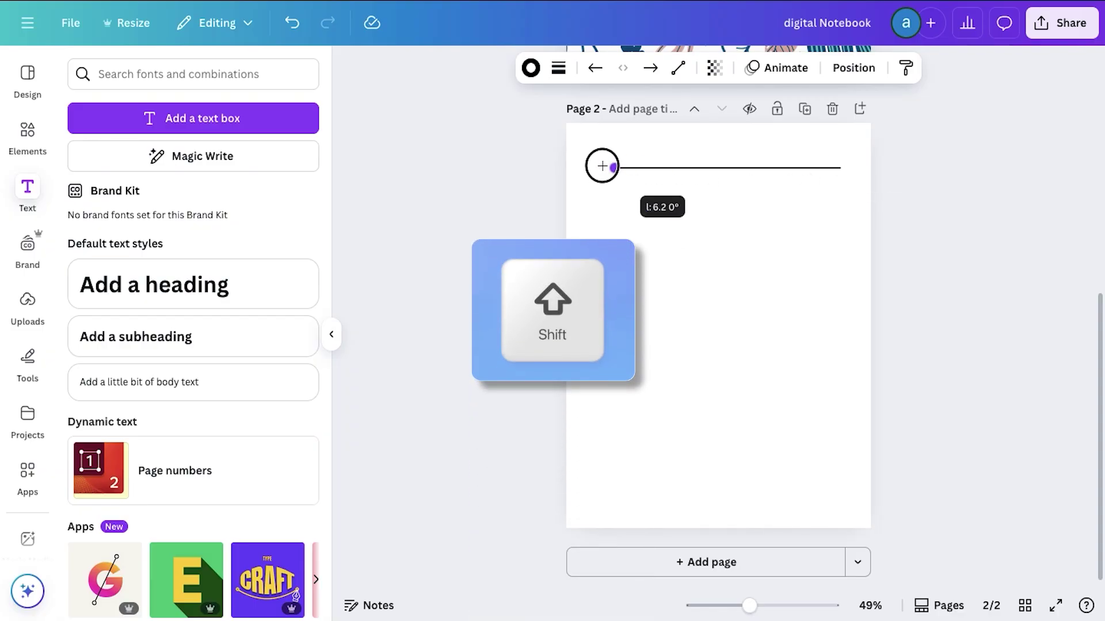
left_click_drag(596, 167, 595, 168)
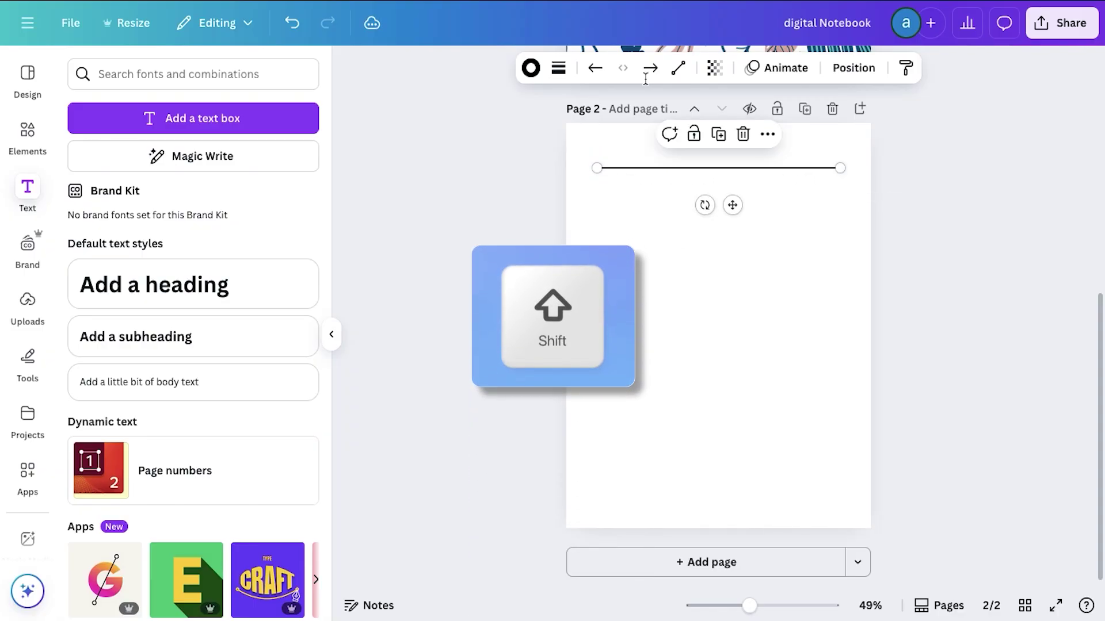
left_click(558, 68)
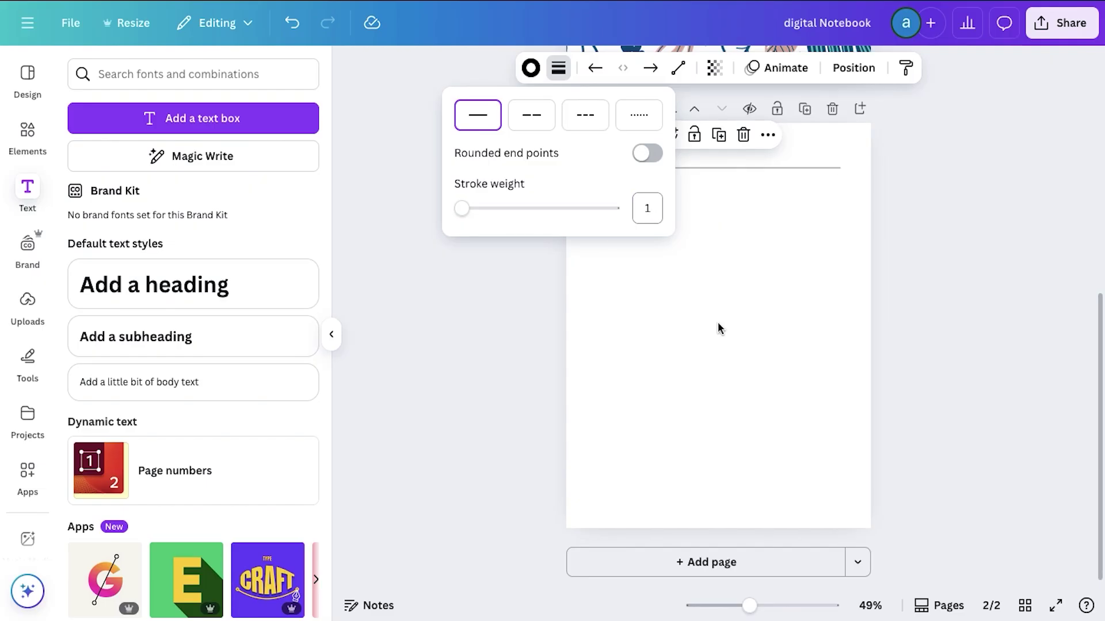
left_click(773, 346)
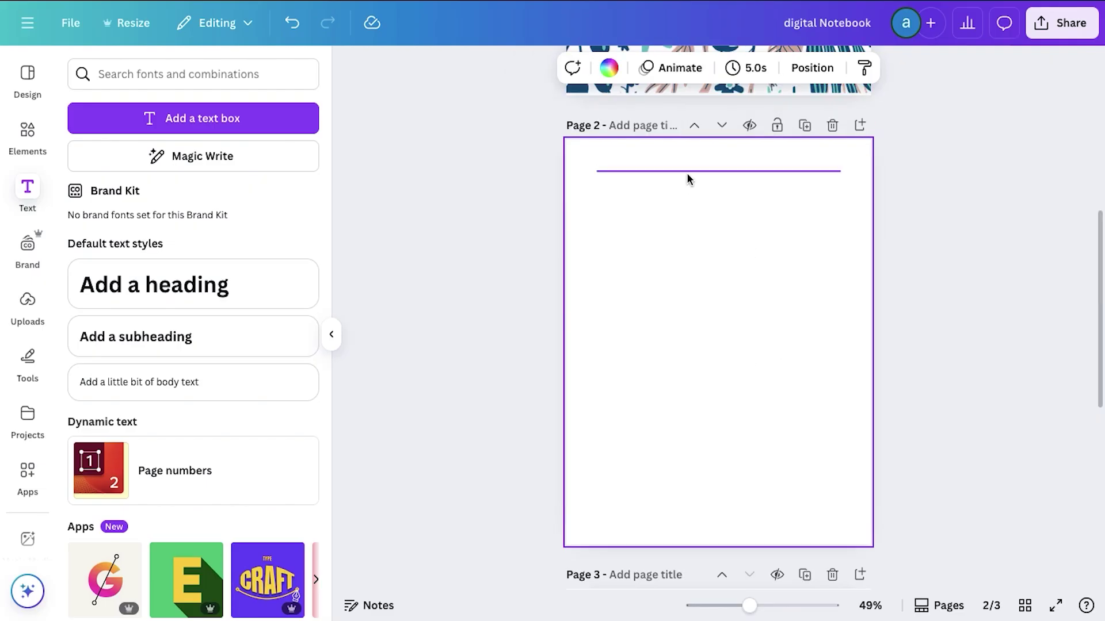
Step: Duplicate the line on page 2 and place the copy a short distance directly below it
left_click(687, 172)
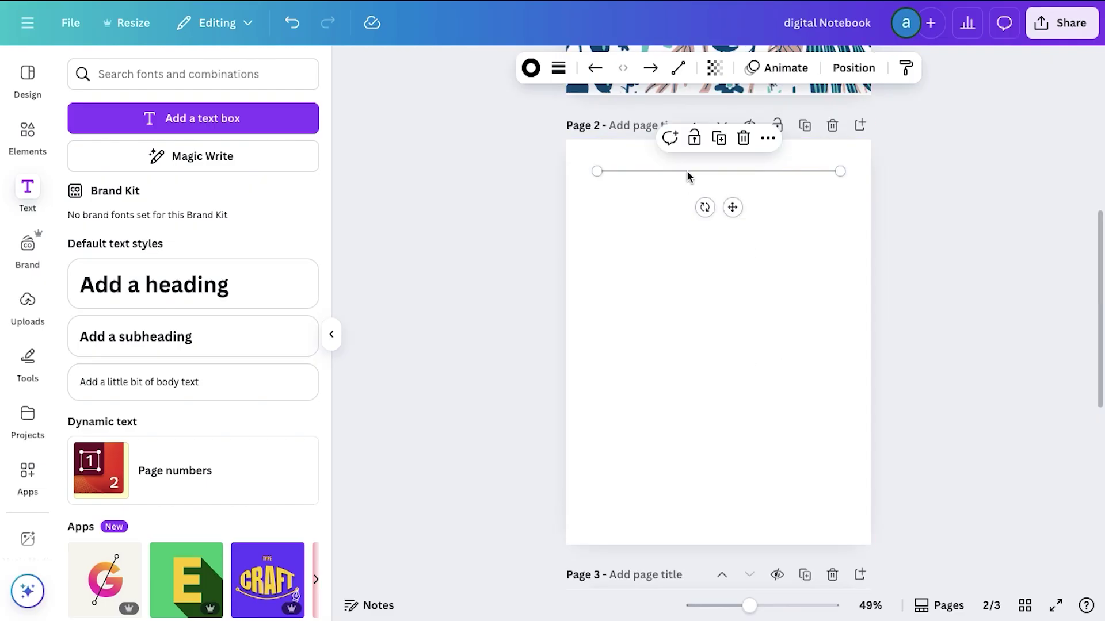
left_click(717, 141)
left_click_drag(740, 215, 740, 228)
Step: Repeat the line duplication at the same spacing until ruled lines fill page 2 down to its lower edge
key("super+d")
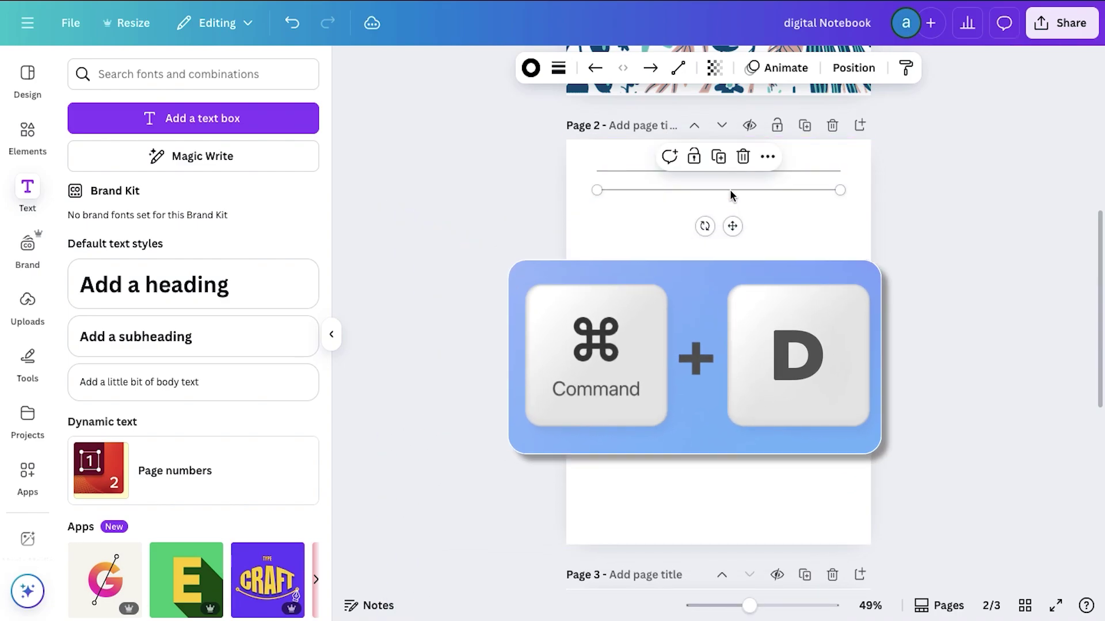
key("super+d")
key("super+d")
key("super+d")
key("super+d")
key("super+d")
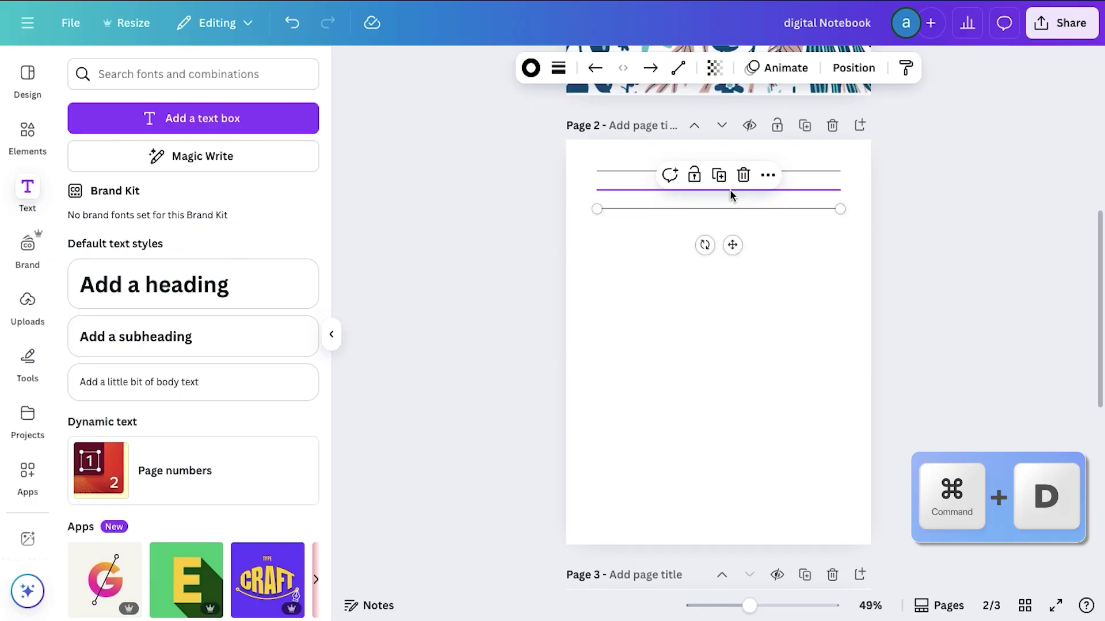
key("super+d")
key("super+d")
key("super+d")
key("super+d")
key("super+d")
key("super+d")
key("super+d")
key("super+d")
key("super+d")
key("super+d")
key("super+d")
key("super+d")
key("super+d")
left_click(864, 342)
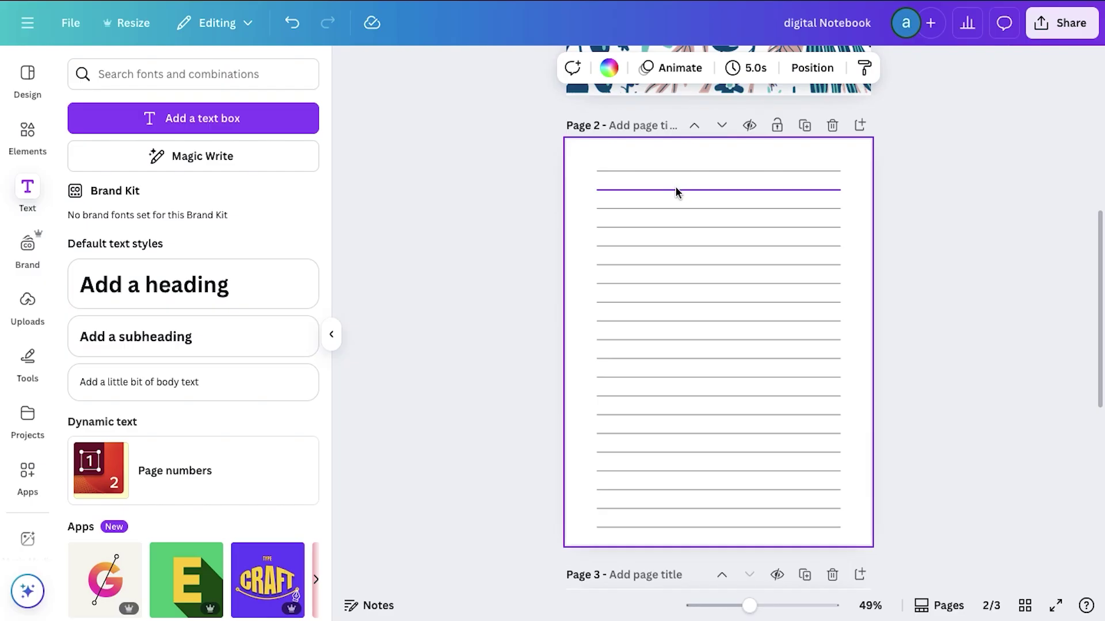
Step: Insert a floral pattern to bring up related graphics, delete it, and add the blue and green leaf branch to page 2
left_click(28, 139)
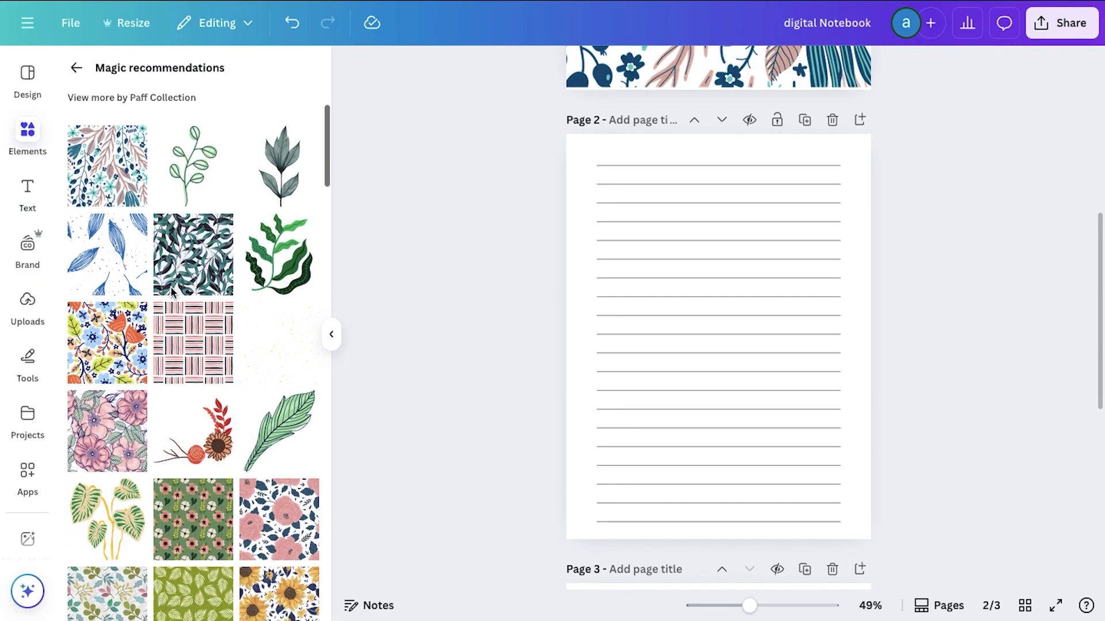
left_click(130, 178)
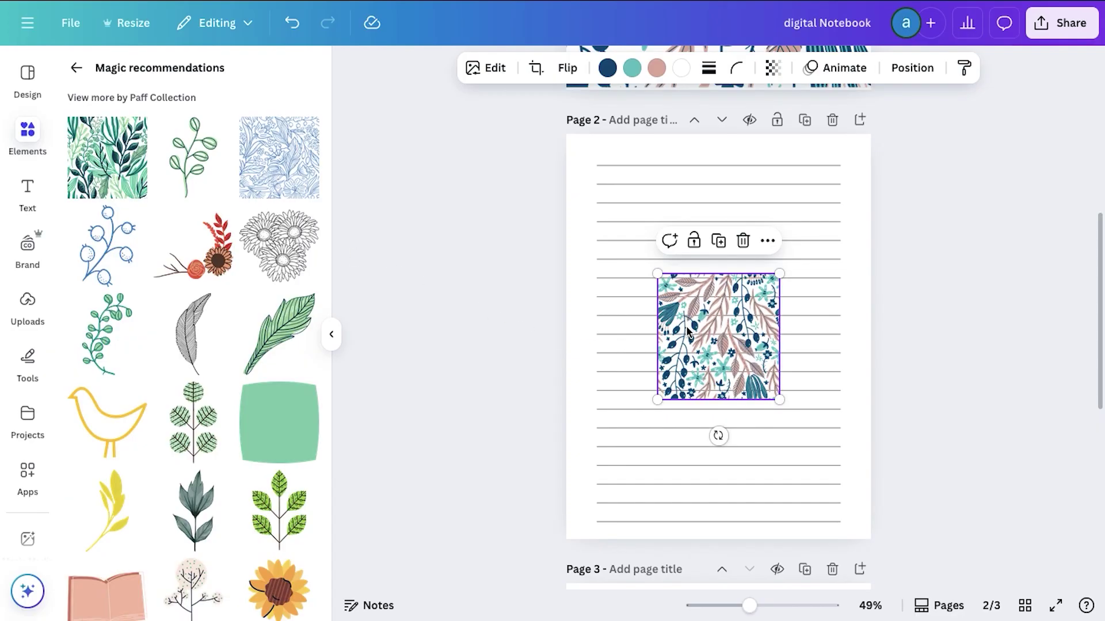
key("Delete")
scroll(233, 426, "down", 6)
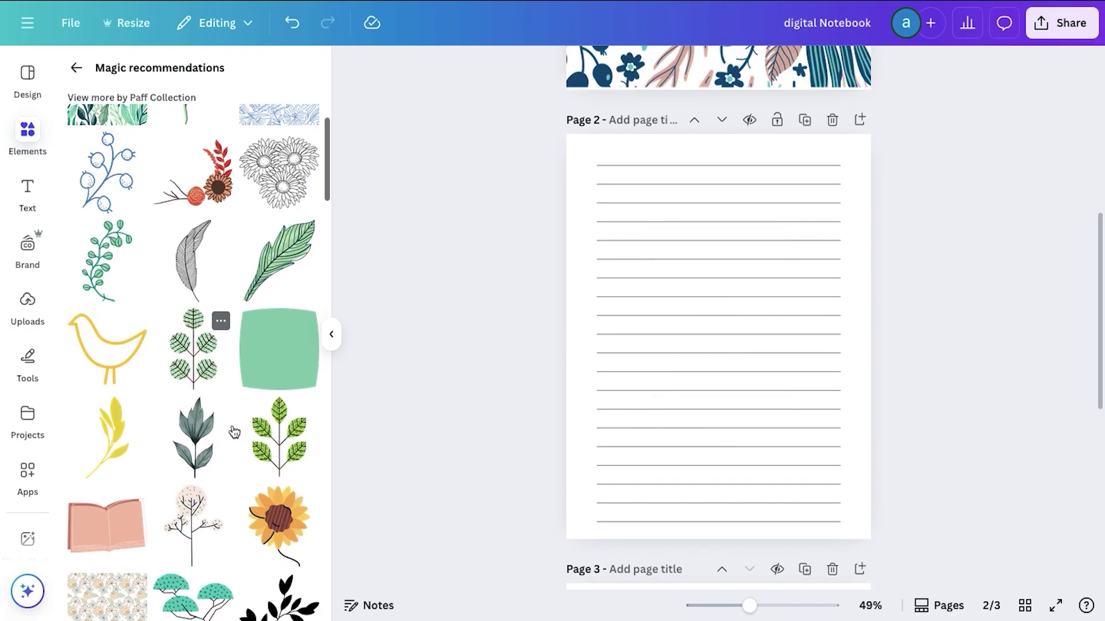
scroll(235, 432, "down", 3)
left_click(200, 426)
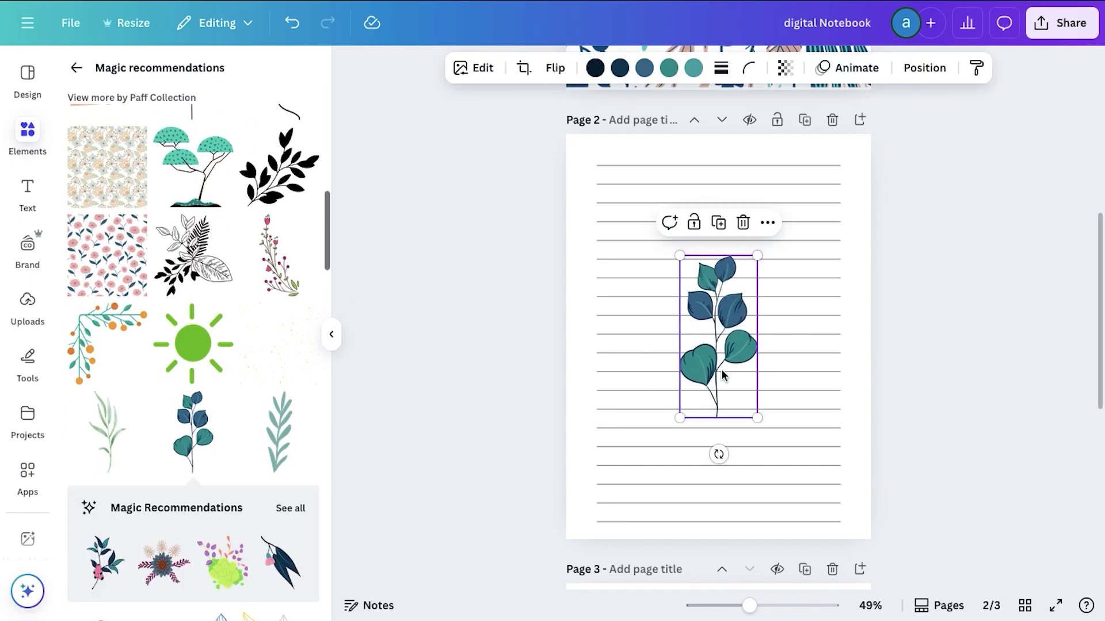
Step: Move the leaf branch into the upper-left corner of page 2 and shrink it to about half its size
left_click_drag(720, 367, 621, 267)
left_click(942, 402)
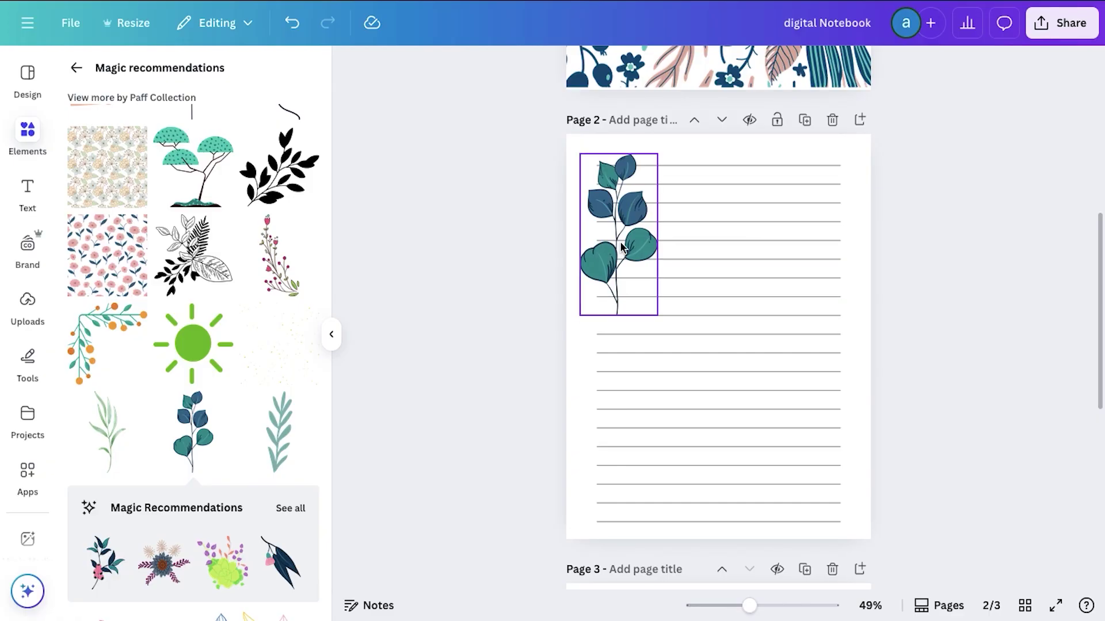
left_click_drag(661, 316, 617, 229)
Step: Shorten the left ends of the first four ruled lines so they start just beside the leaf branch
left_click(630, 165)
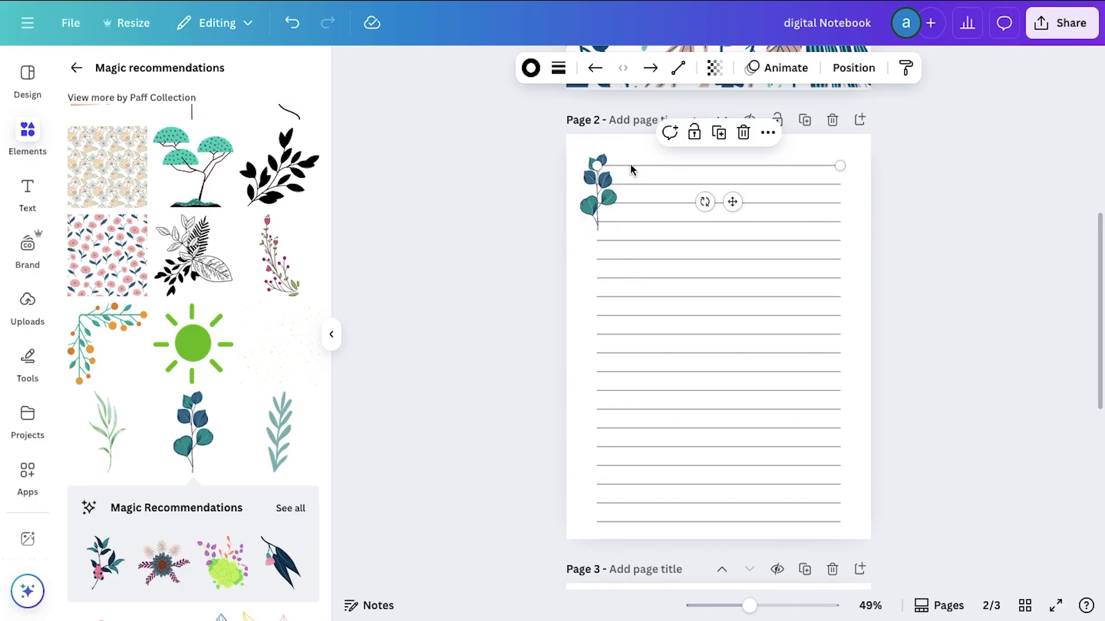
left_click_drag(605, 165, 617, 165)
left_click(621, 184, "shift")
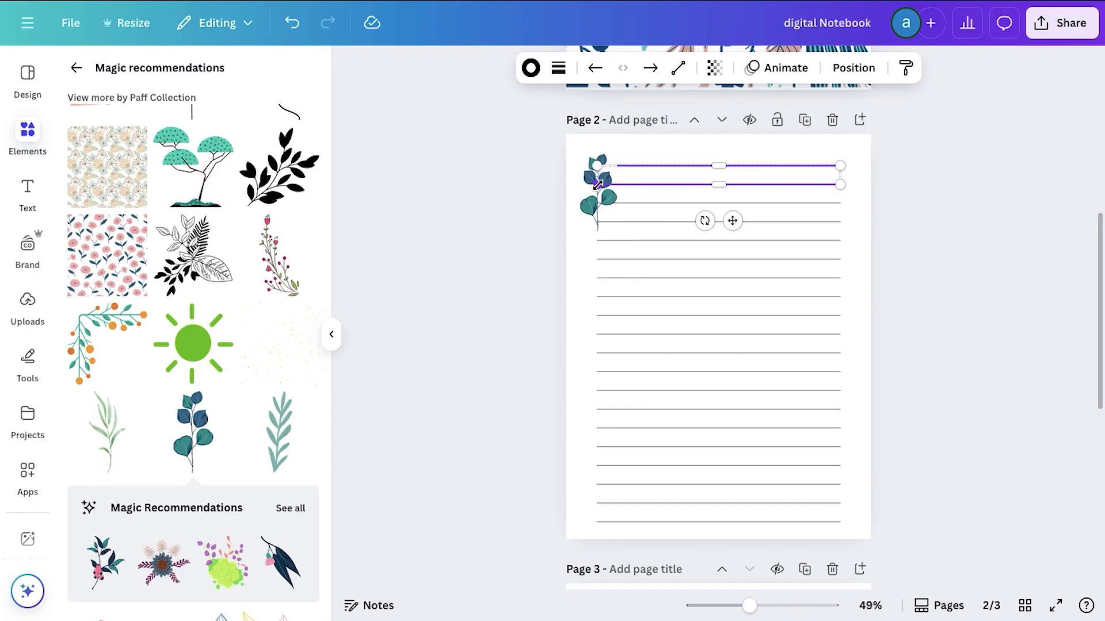
left_click(506, 197)
left_click(623, 183)
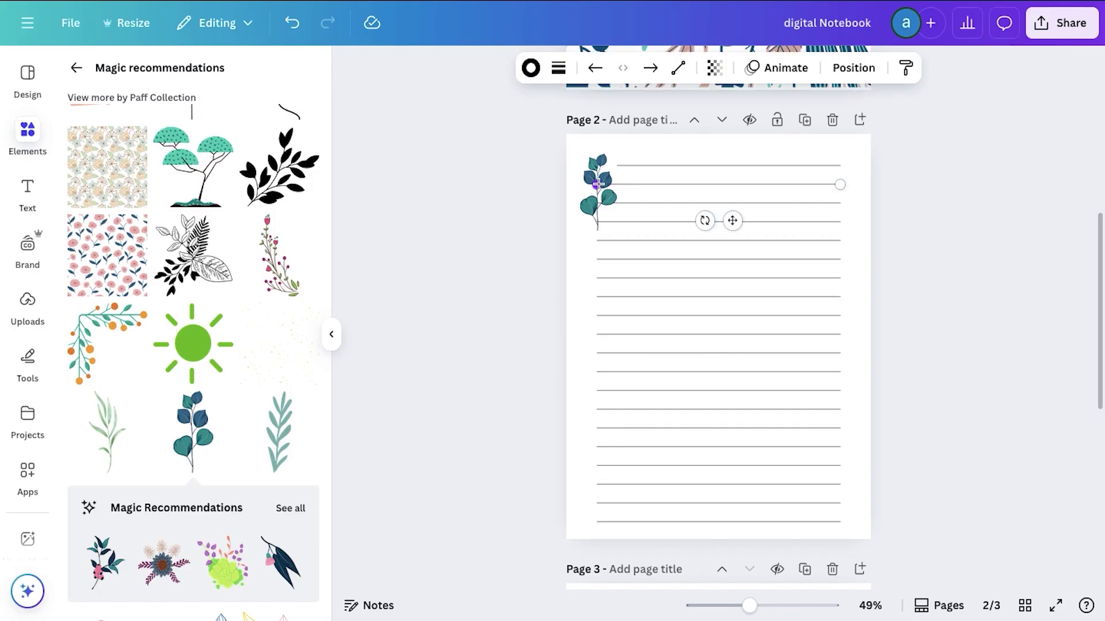
left_click_drag(599, 184, 606, 222)
left_click(564, 218)
left_click(620, 205)
left_click(616, 221)
left_click(535, 264)
Step: View all graphics recommended for the leaf branch and add the single dark blue leaf to page 2
scroll(275, 360, "down", 5)
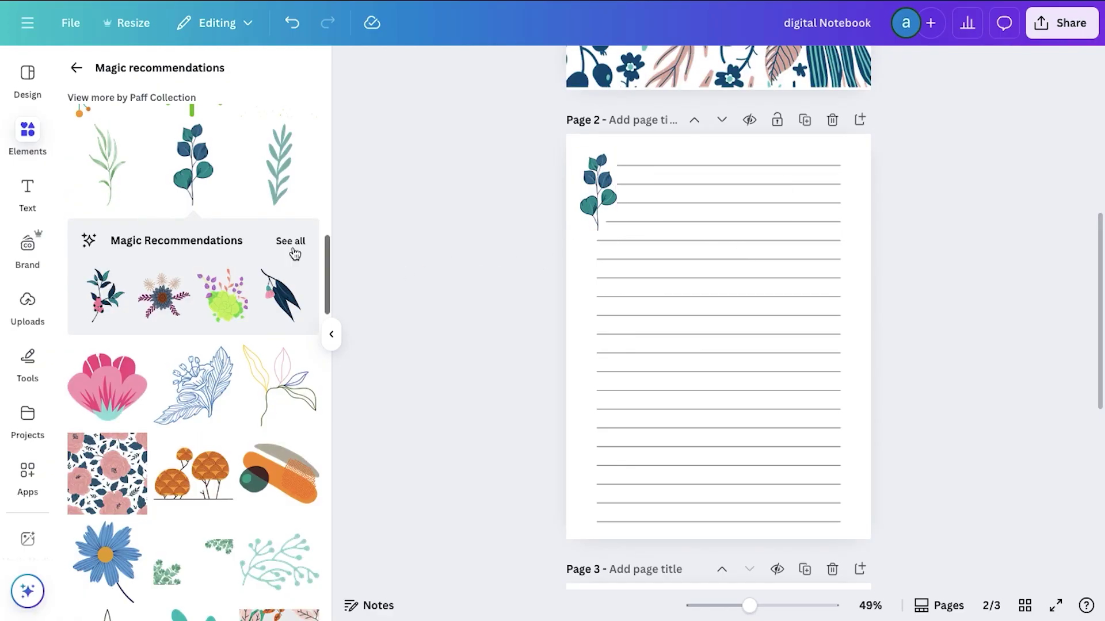
left_click(291, 240)
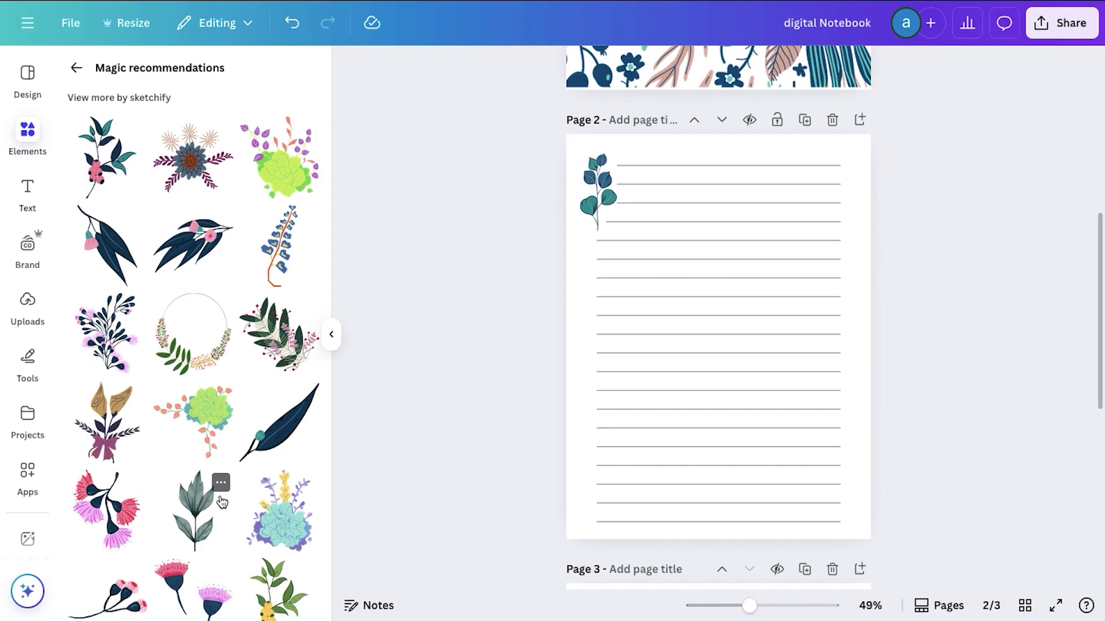
left_click(303, 440)
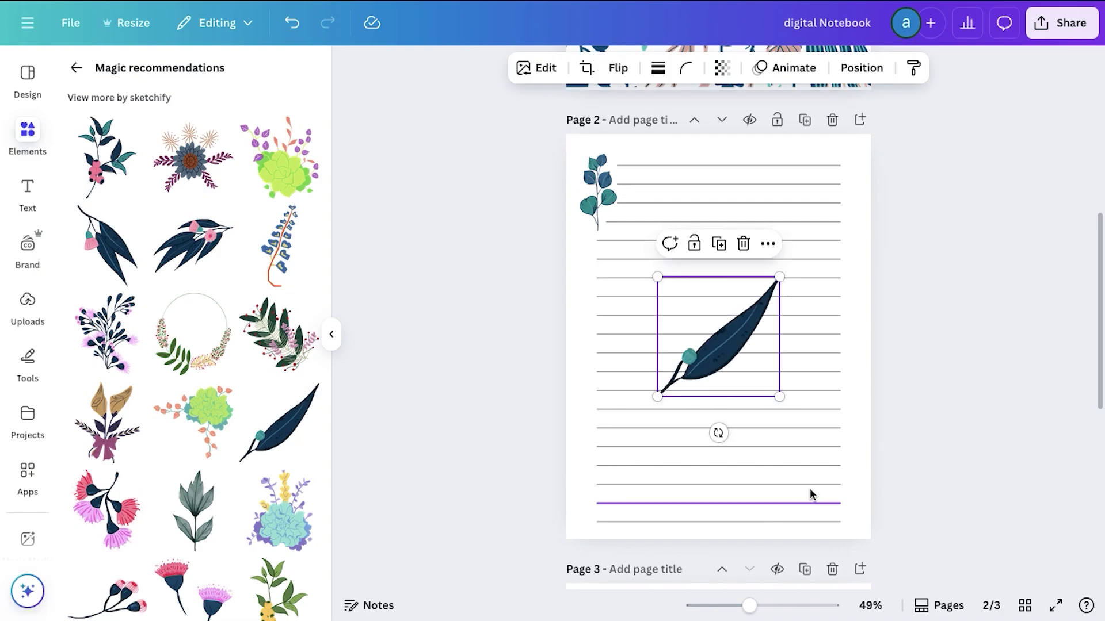
Step: Shrink the dark blue leaf into page 2's lower-right corner and shorten the right ends of the last two ruled lines beside it
left_click_drag(657, 278, 828, 496)
left_click(769, 521)
left_click(838, 505)
left_click_drag(821, 502, 816, 503)
left_click(935, 532)
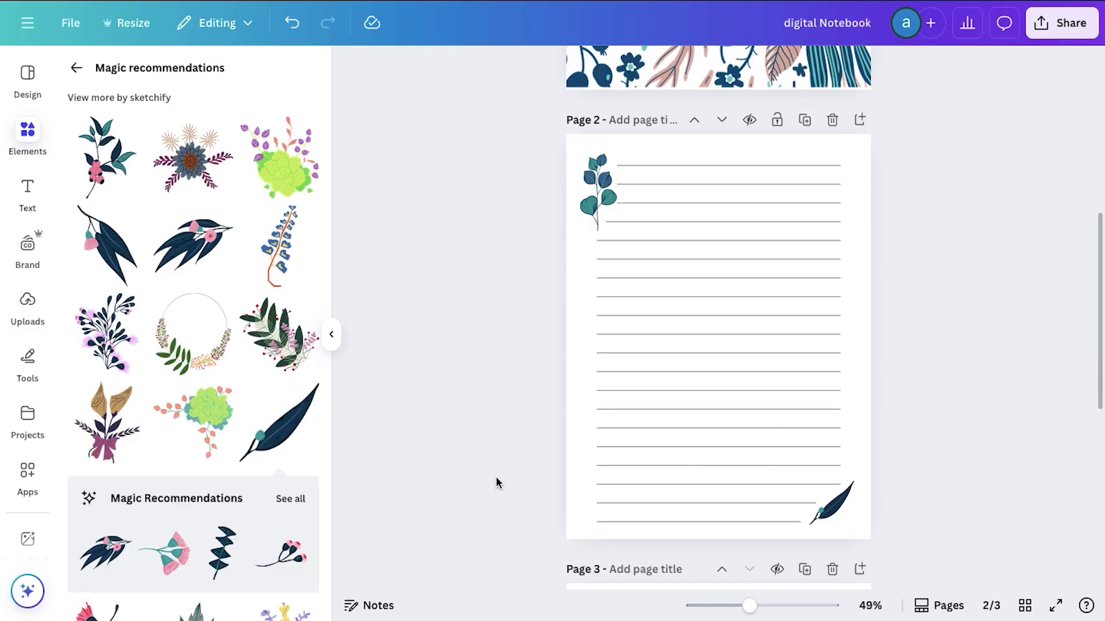
Step: Rotate the dark blue leaf slightly more upright and reposition it in page 2's lower-right corner
left_click(827, 516)
left_click_drag(816, 557, 825, 559)
left_click_drag(833, 497, 835, 502)
left_click(507, 442)
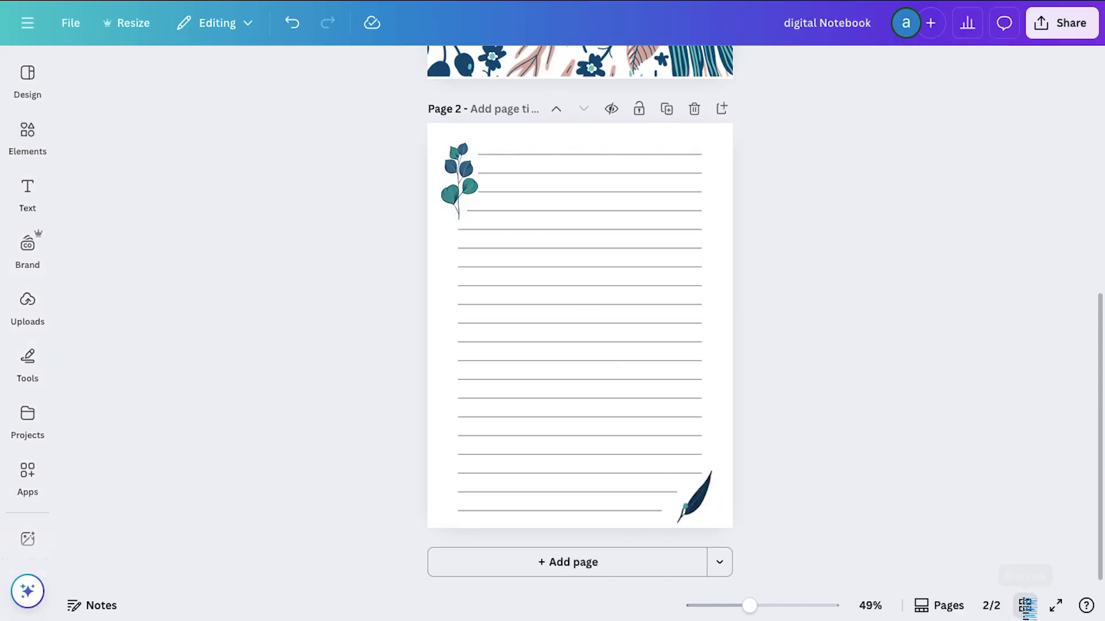
Step: Show the pages as a grid and duplicate the decorated lined page 2 until the notebook has 30 pages
left_click(1026, 605)
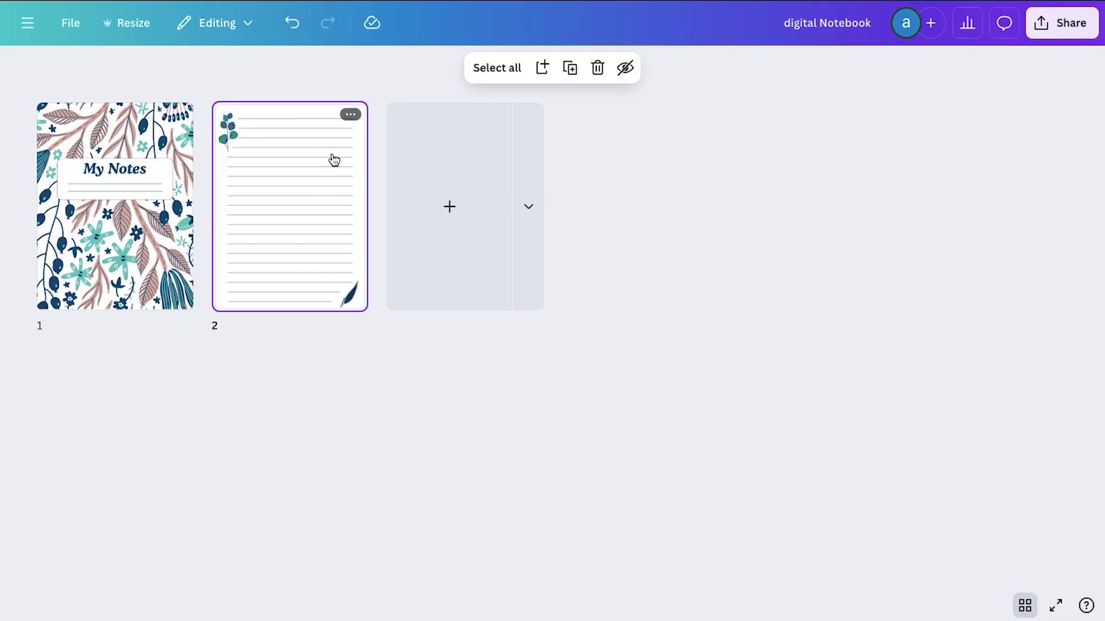
left_click(350, 114)
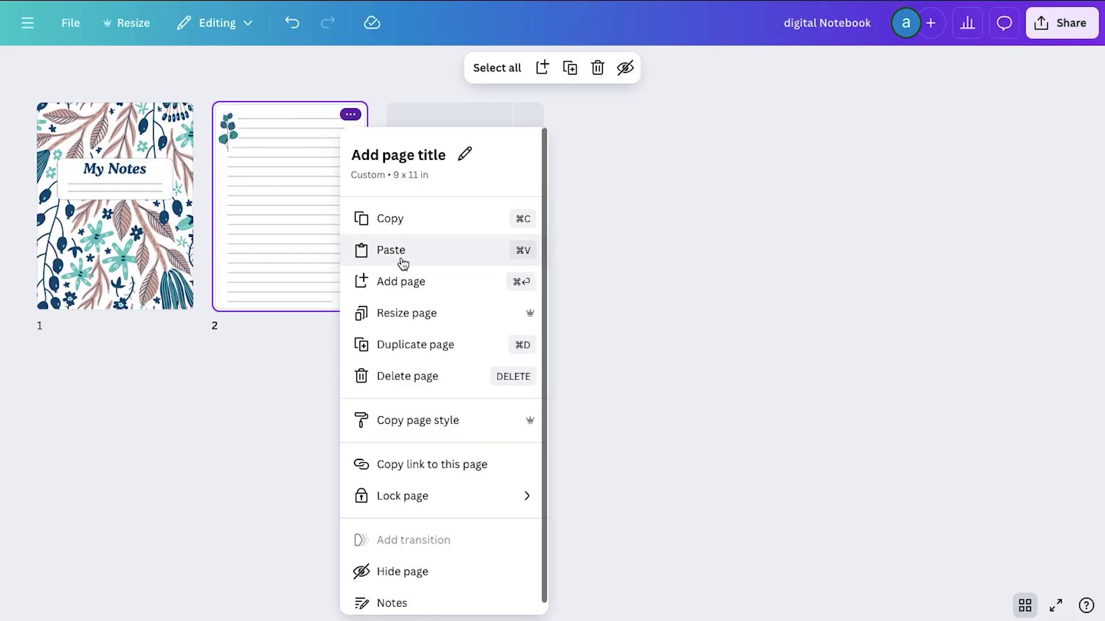
left_click(452, 347)
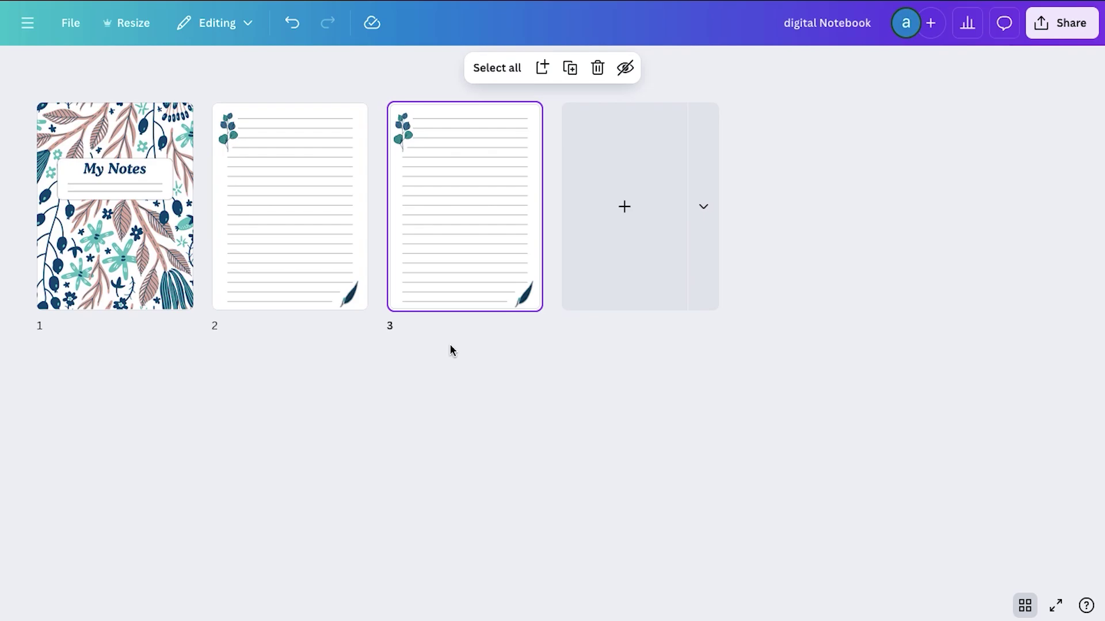
key("super+d")
key("super+d")
key("super+d")
key("super+d")
key("super+d")
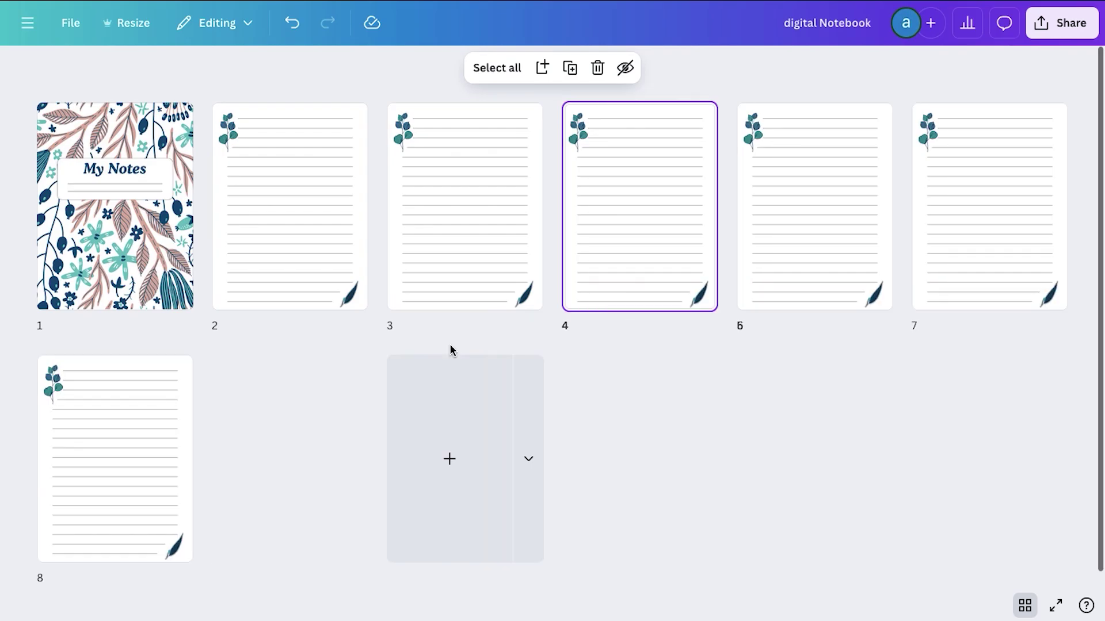
key("ctrl+d")
key("ctrl+d")
key("ctrl+d")
key("ctrl+d")
key("ctrl+d")
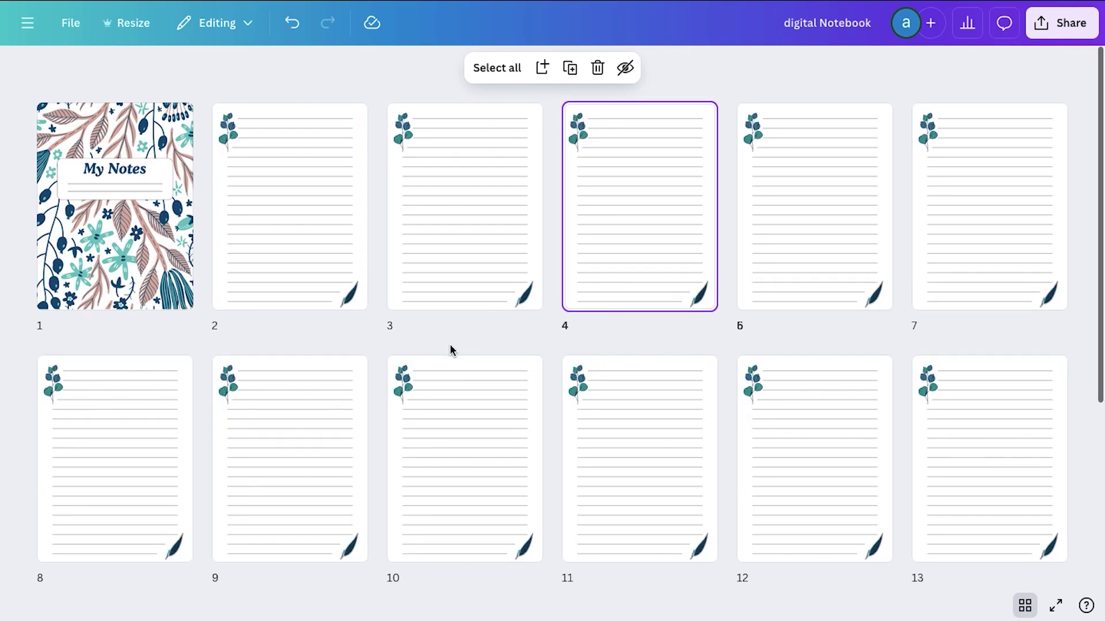
key("ctrl+d")
key("ctrl+d")
key("ctrl+d")
key("ctrl+d")
key("ctrl+d")
key("ctrl+d")
key("ctrl+d")
key("ctrl+d")
key("ctrl+d")
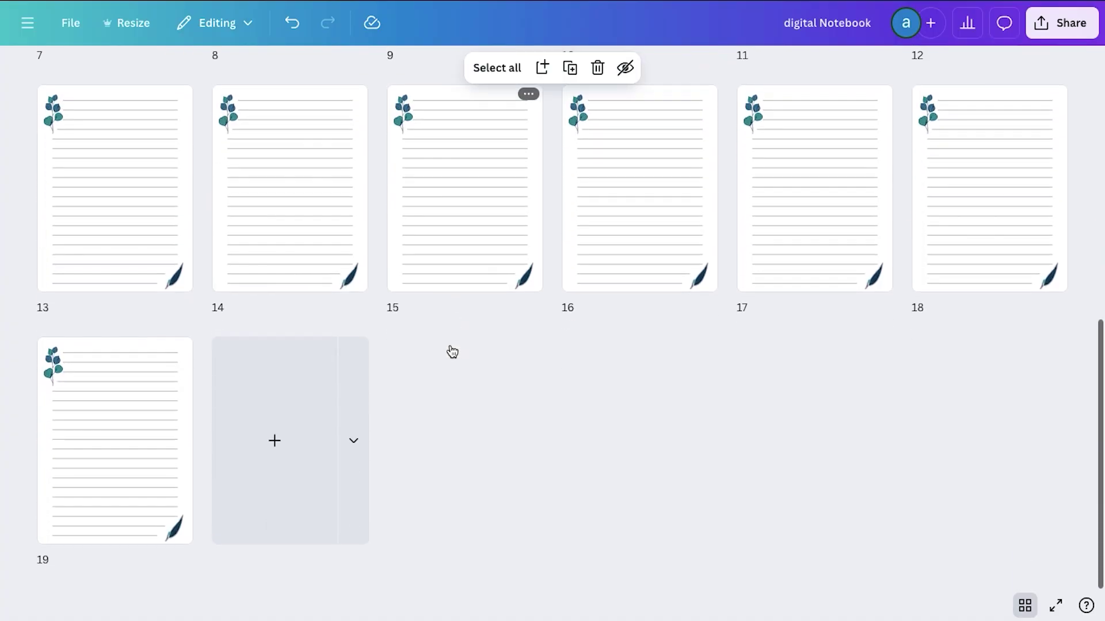
key("ctrl+d")
key("ctrl+d")
key("ctrl+d")
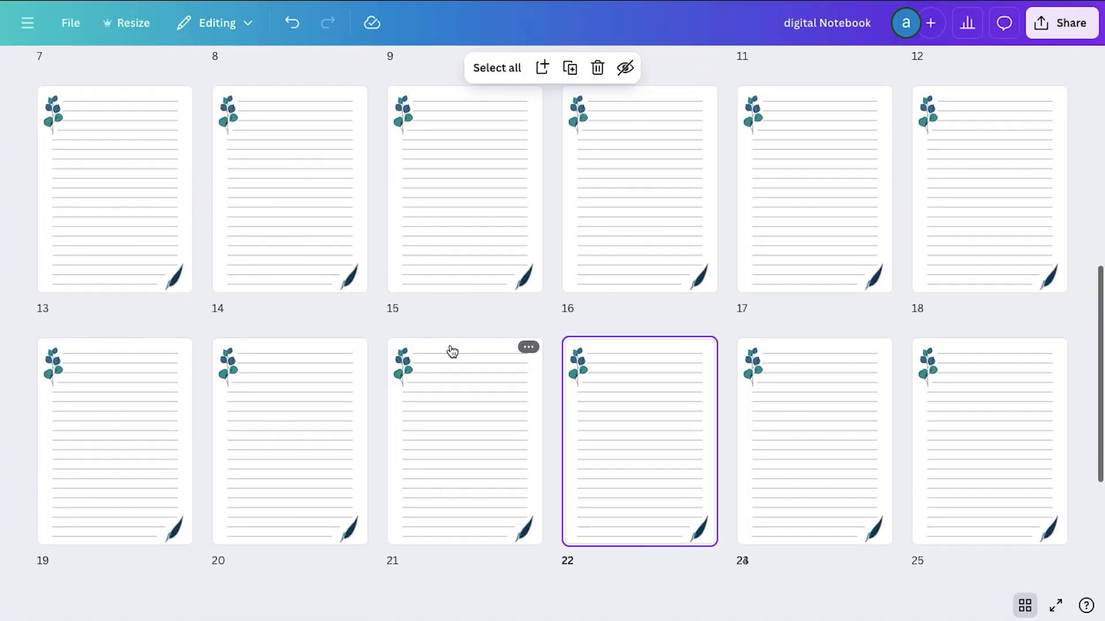
key("ctrl+d")
key("ctrl+d")
key("ctrl+d")
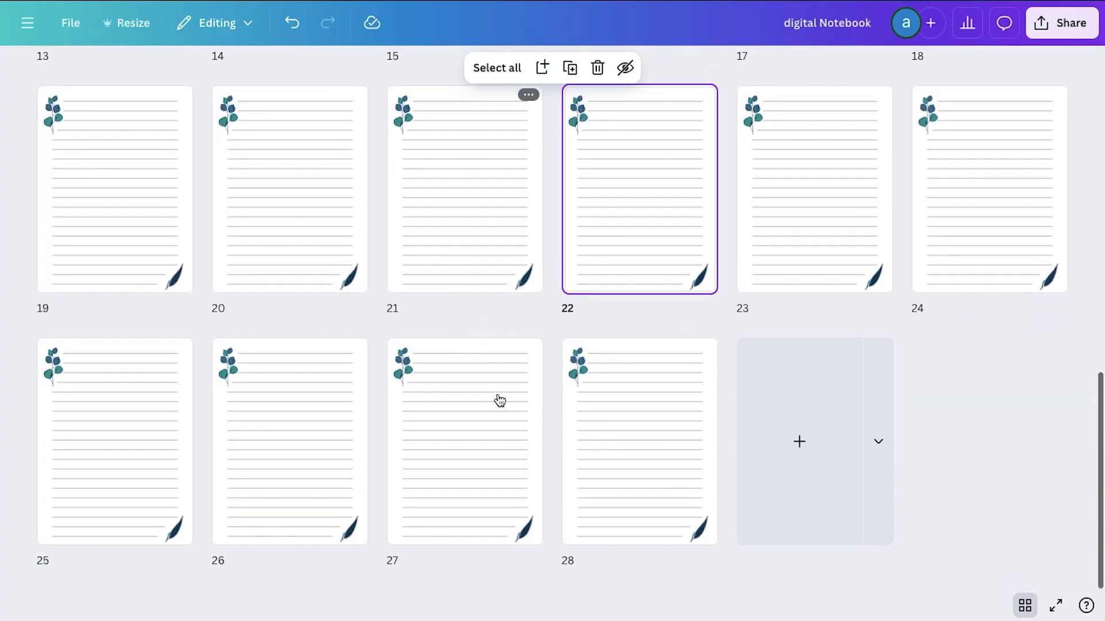
key("ctrl+d")
key("Left")
key("Left")
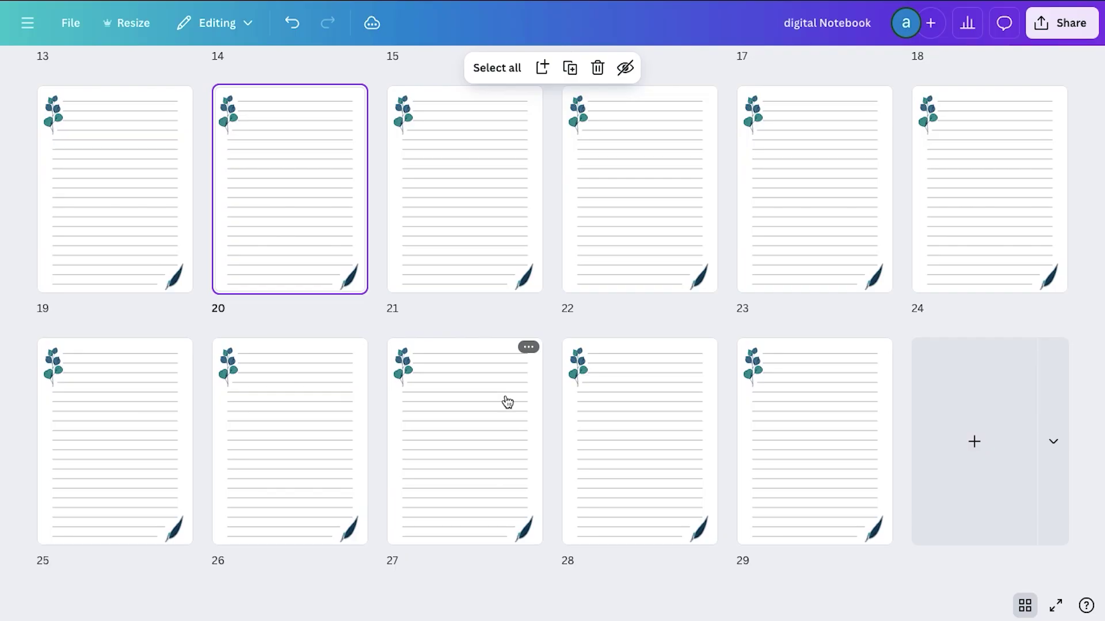
key("ctrl+d")
key("Left")
key("Left")
key("Left")
key("Left")
key("Left")
key("Left")
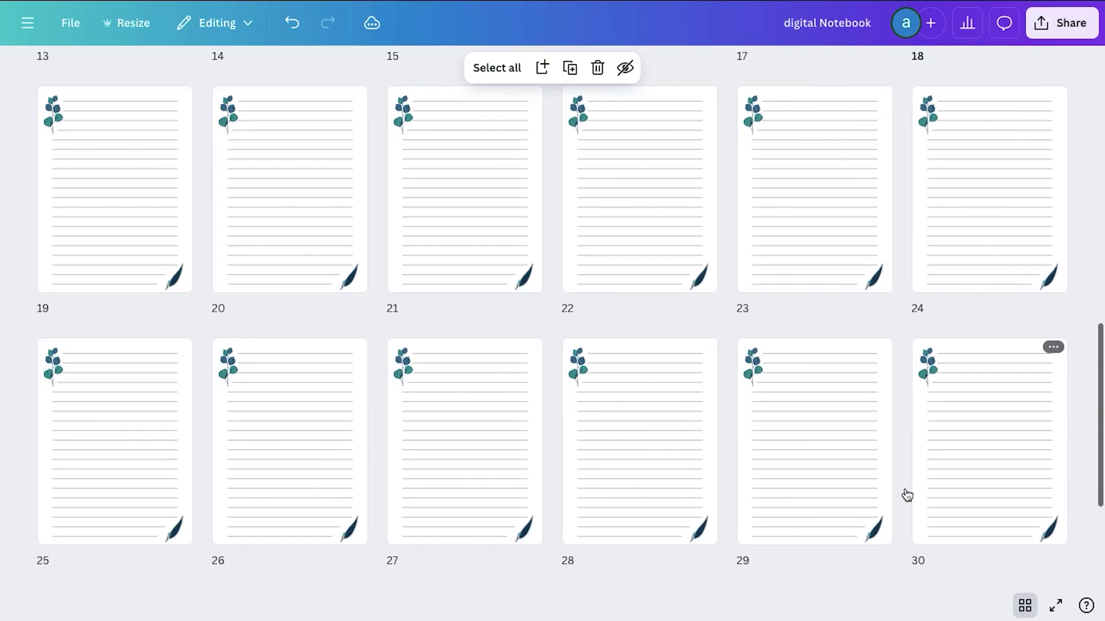
scroll(721, 497, "up", 7)
key("Left")
key("Left")
key("Left")
key("Left")
key("Left")
key("Left")
key("Left")
key("Left")
key("Left")
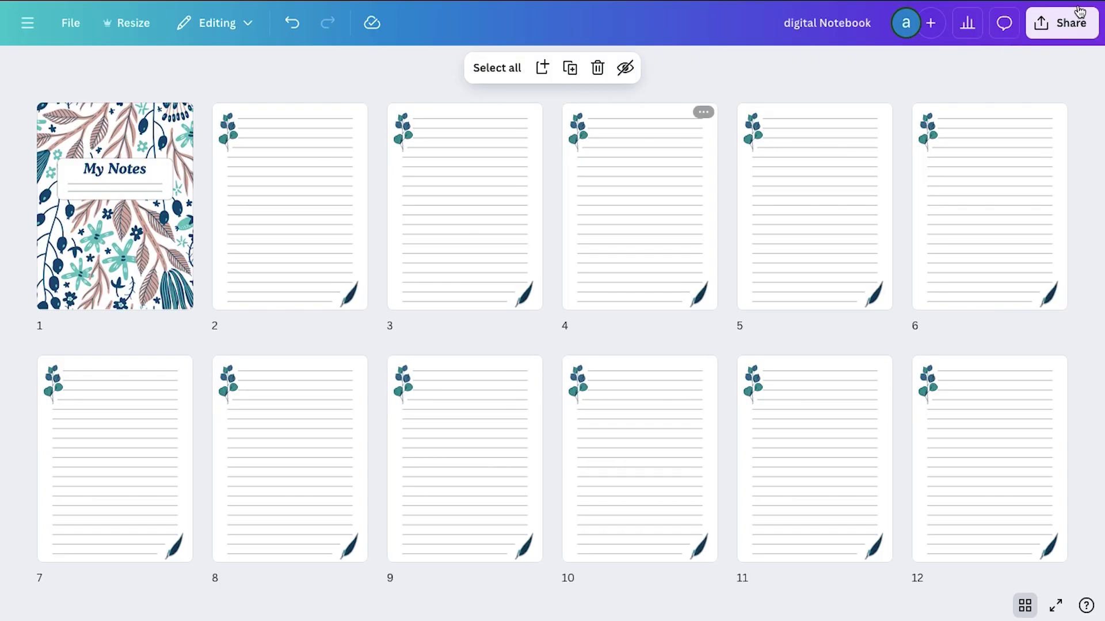
Step: Download pages 1–30 of the notebook as a PDF Standard file
left_click(1056, 29)
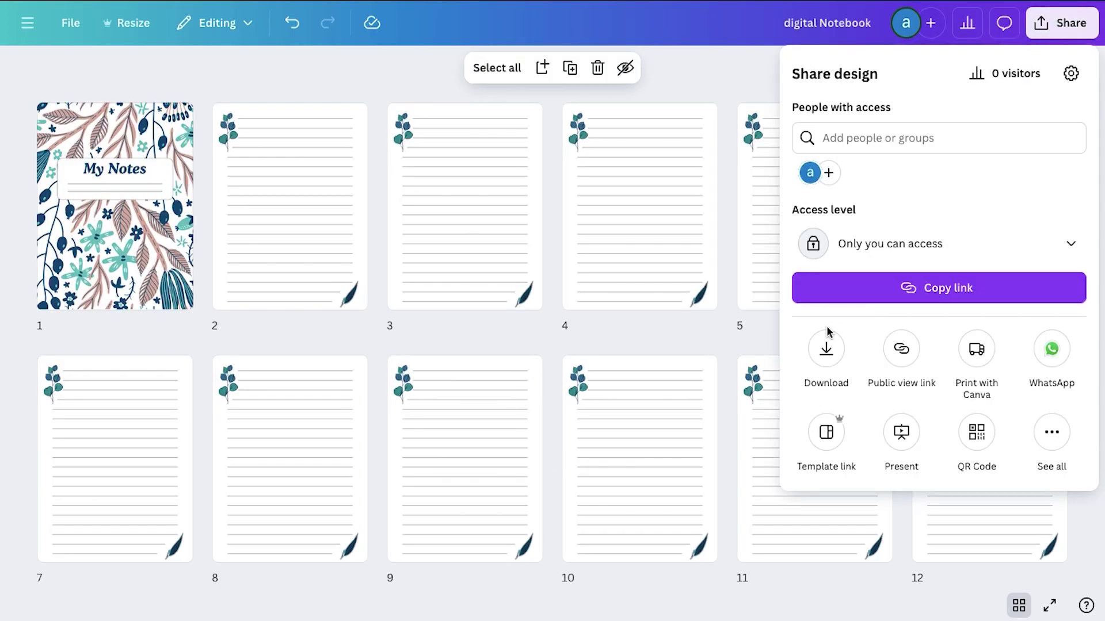
left_click(733, 327)
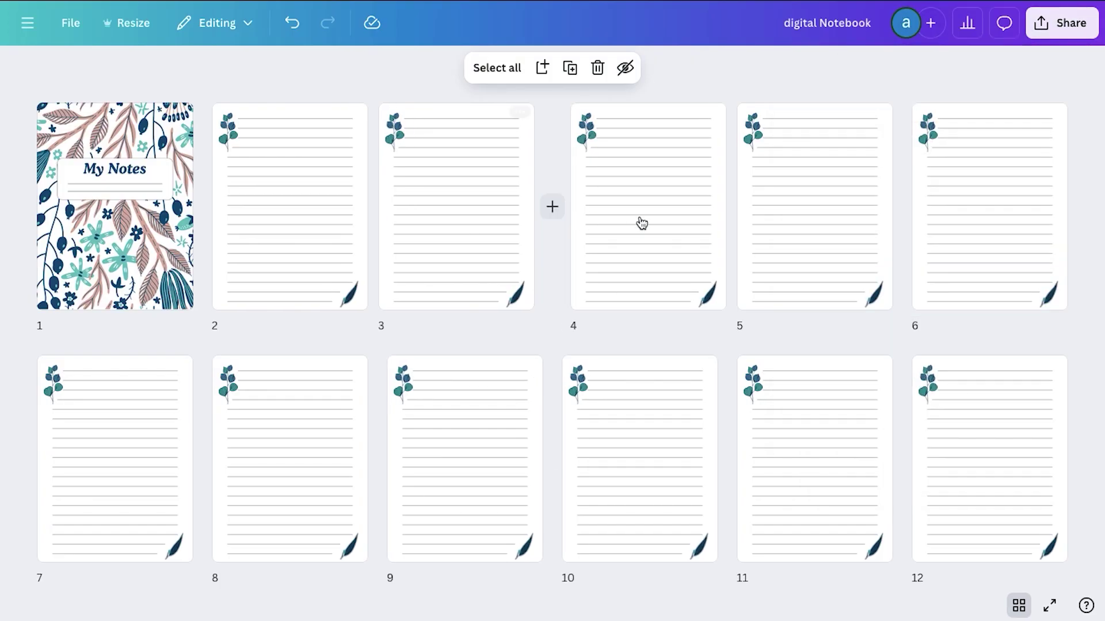
left_click(1056, 33)
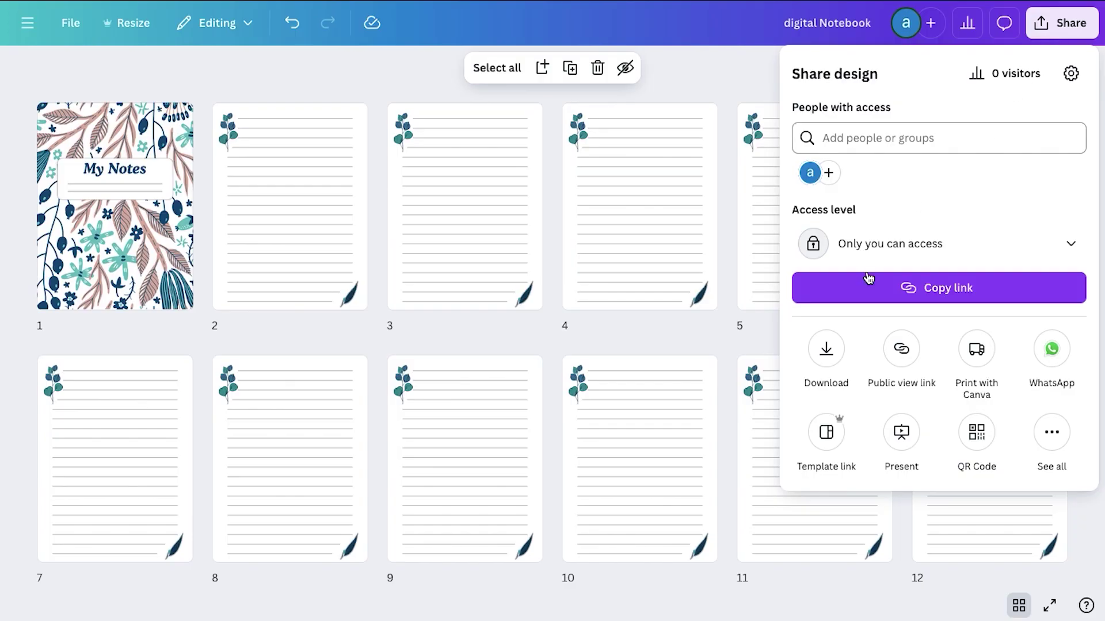
left_click(827, 345)
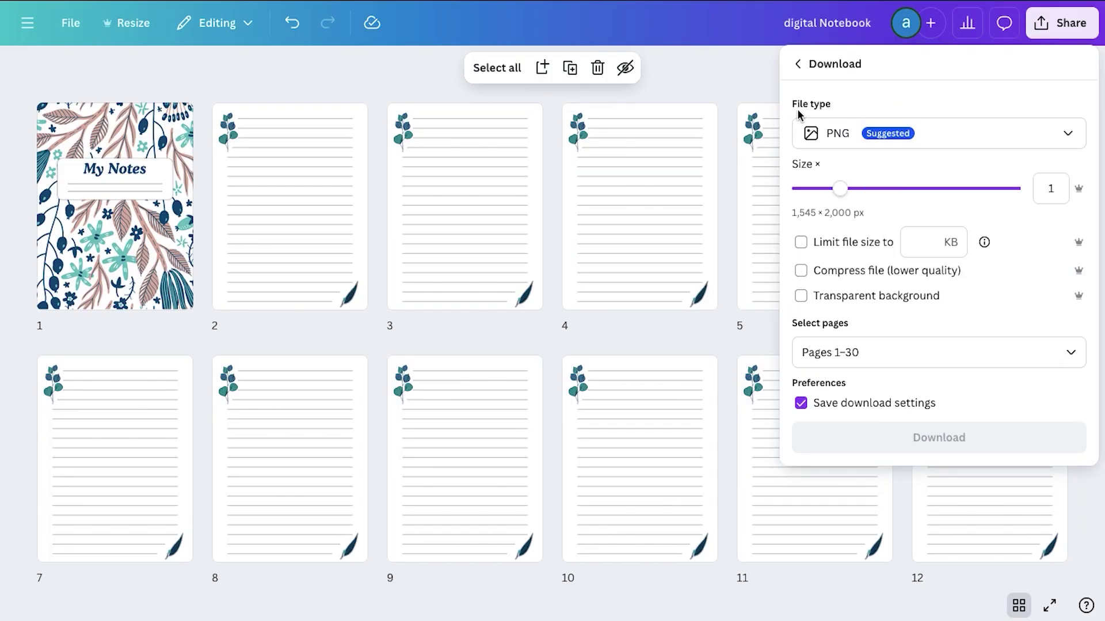
left_click(858, 137)
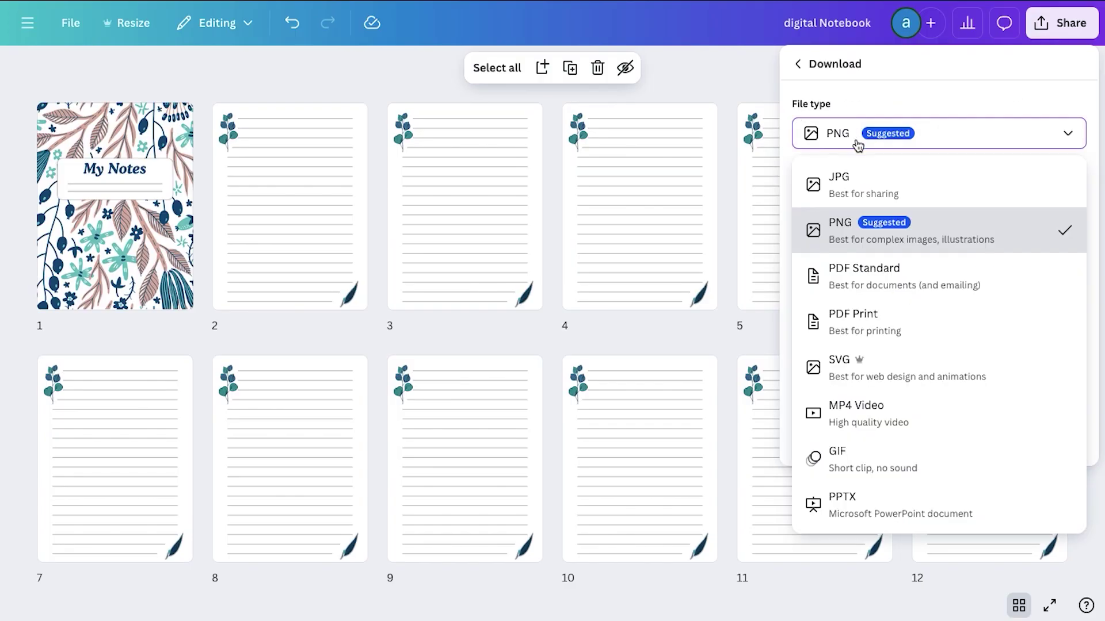
left_click(855, 271)
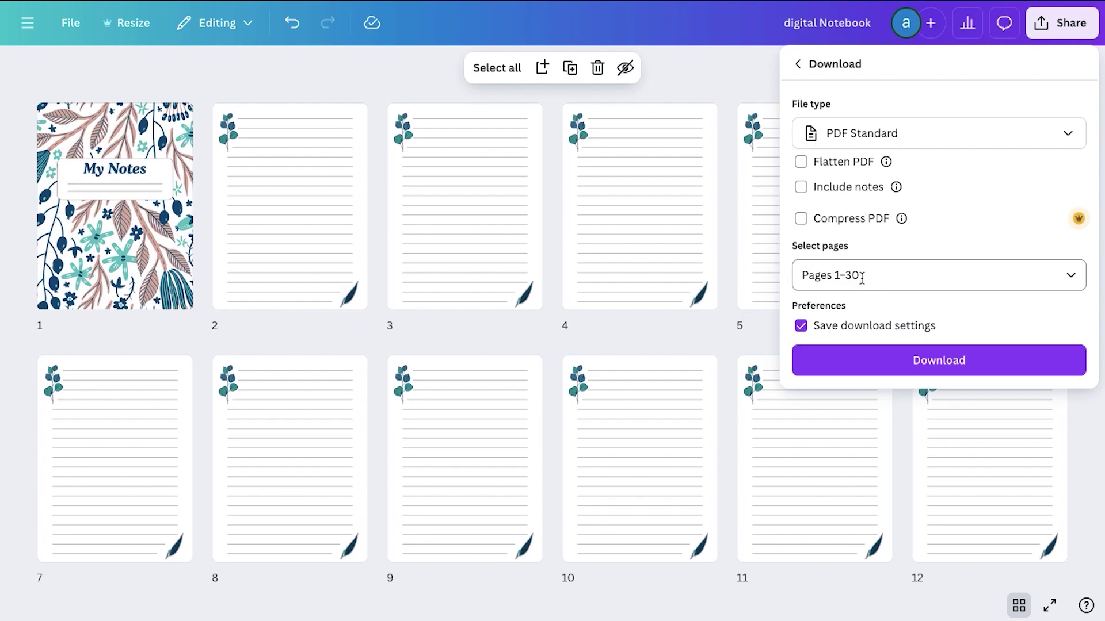
left_click(920, 364)
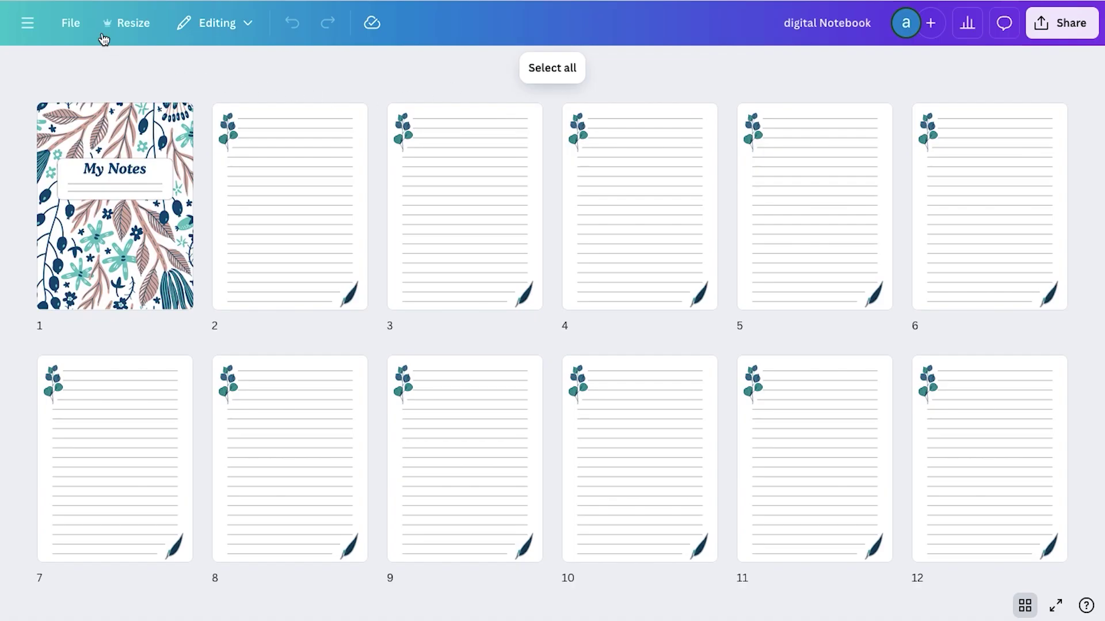
Step: Make a copy of the digital Notebook design and delete the floral background from the copy's cover
left_click(76, 24)
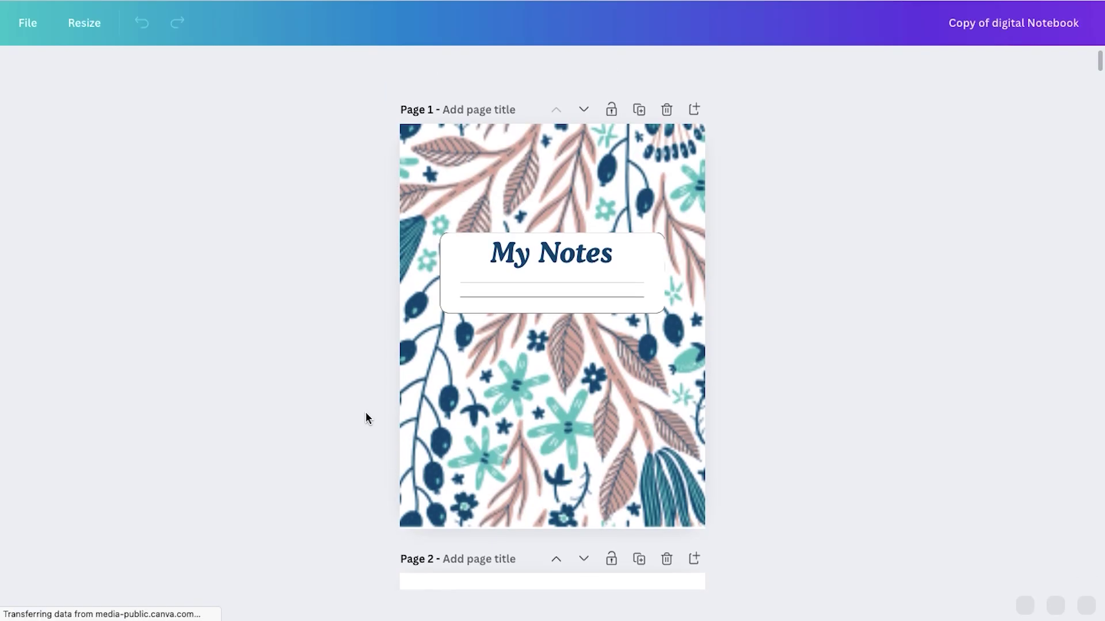
scroll(366, 413, "down", 3)
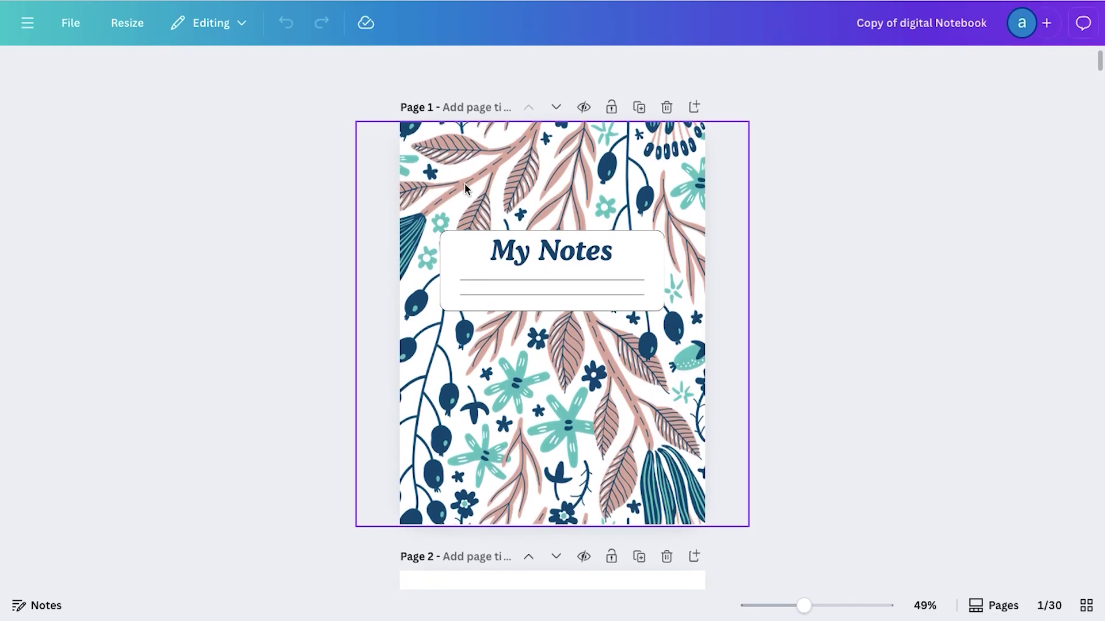
left_click(464, 183)
key("Delete")
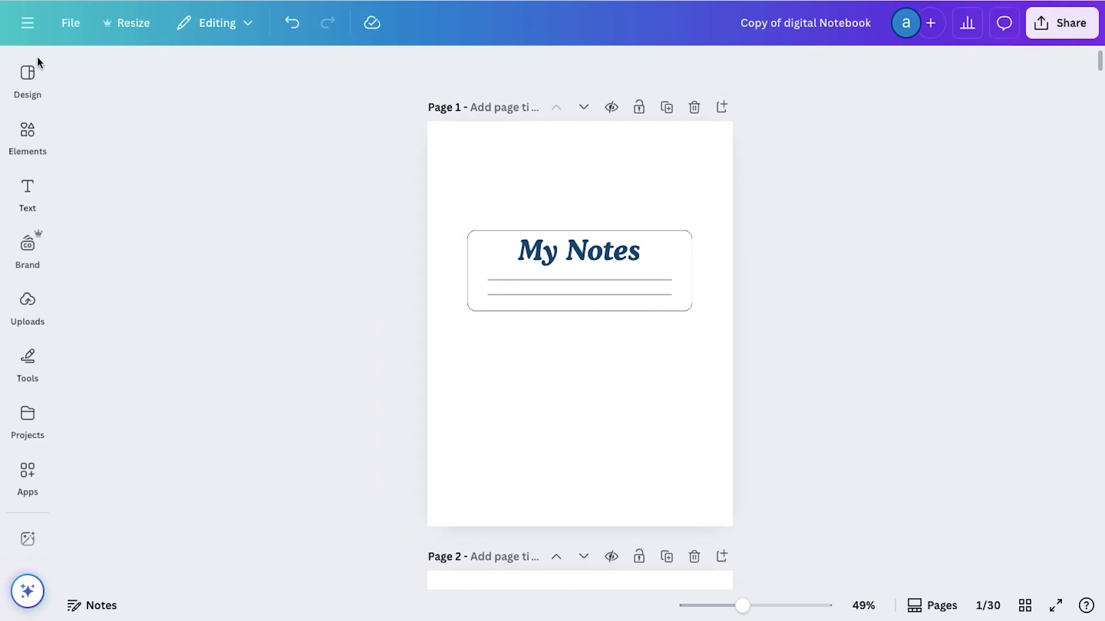
Step: Search the graphics for "background pattern", add the blue peony floral pattern, and enlarge it to cover all of page 1
left_click(28, 138)
left_click(149, 74)
type("back")
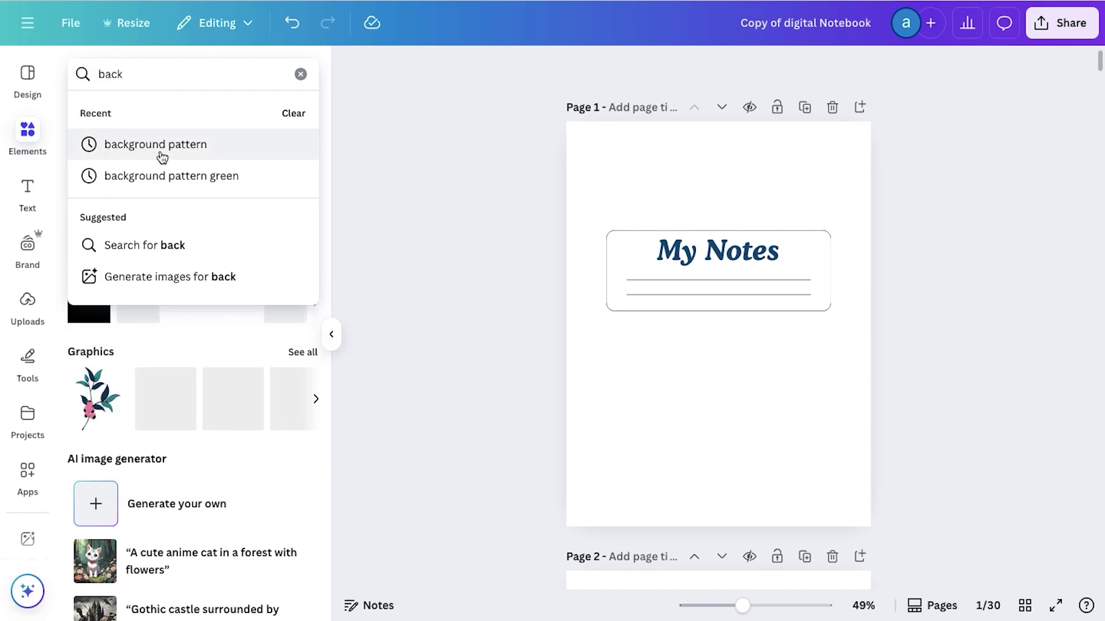
left_click(162, 144)
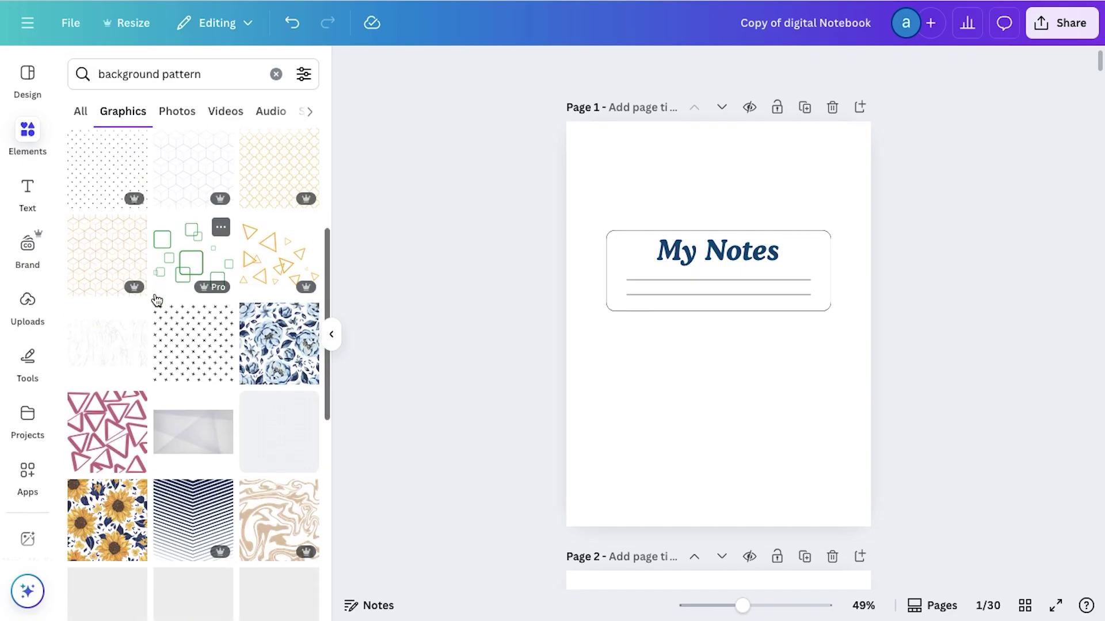
left_click(279, 343)
left_click_drag(705, 389, 678, 313)
left_click_drag(806, 369, 993, 491)
left_click_drag(784, 407, 757, 413)
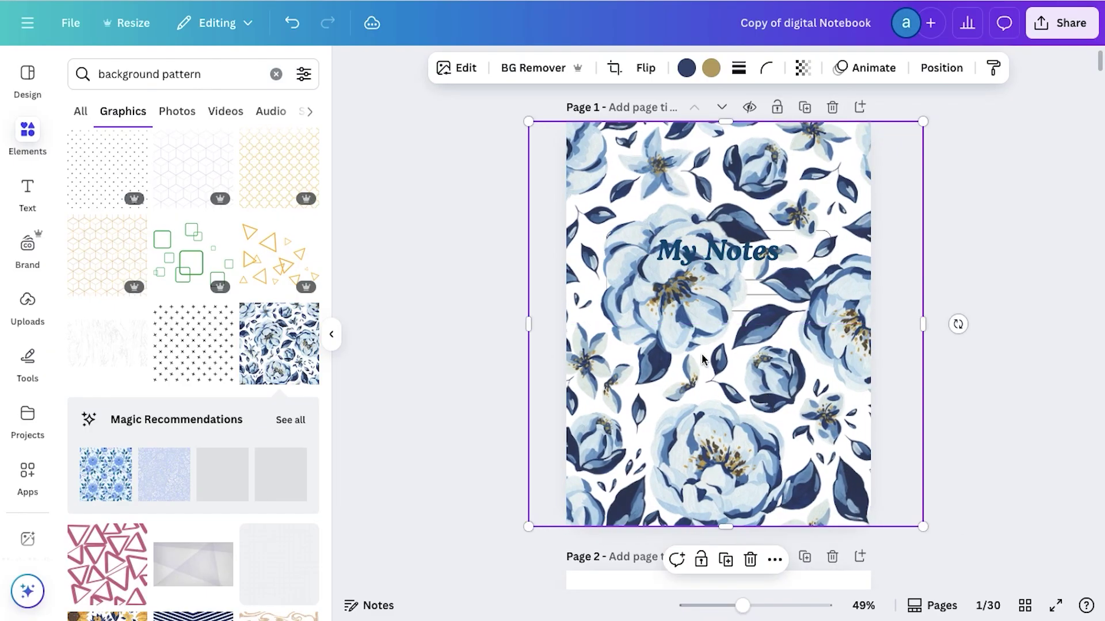
Step: Move the blue floral pattern's layer below the white title box on the cover
key("alt+1")
left_click_drag(179, 360, 172, 417)
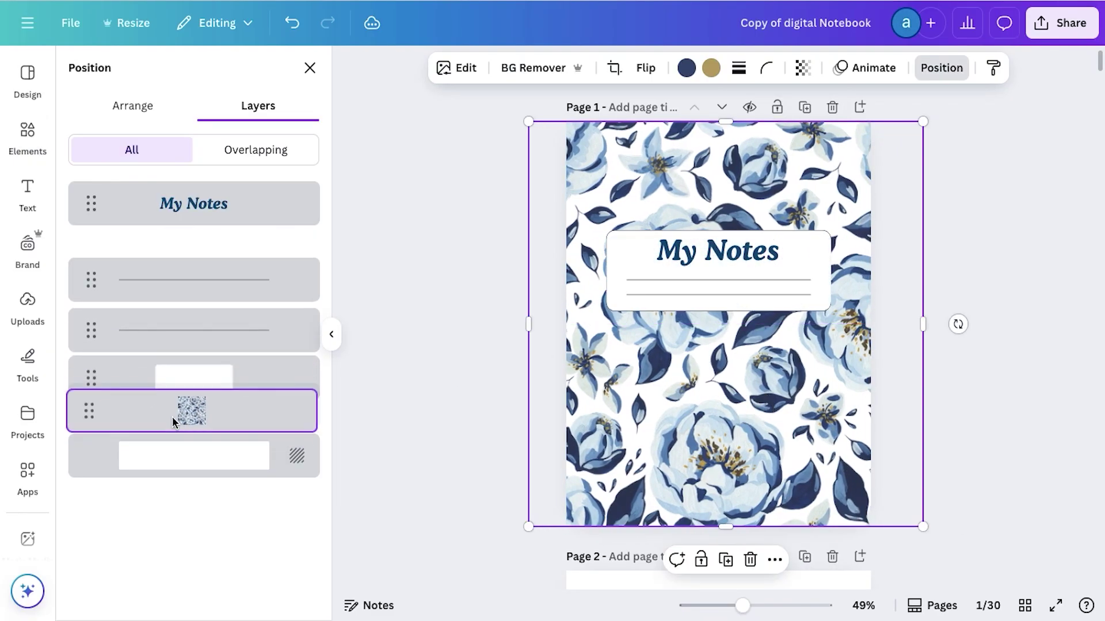
left_click(450, 383)
Step: Delete both leaf graphics from page 2 and view all graphics recommended for the blue floral pattern
scroll(745, 274, "down", 2)
scroll(745, 274, "down", 5)
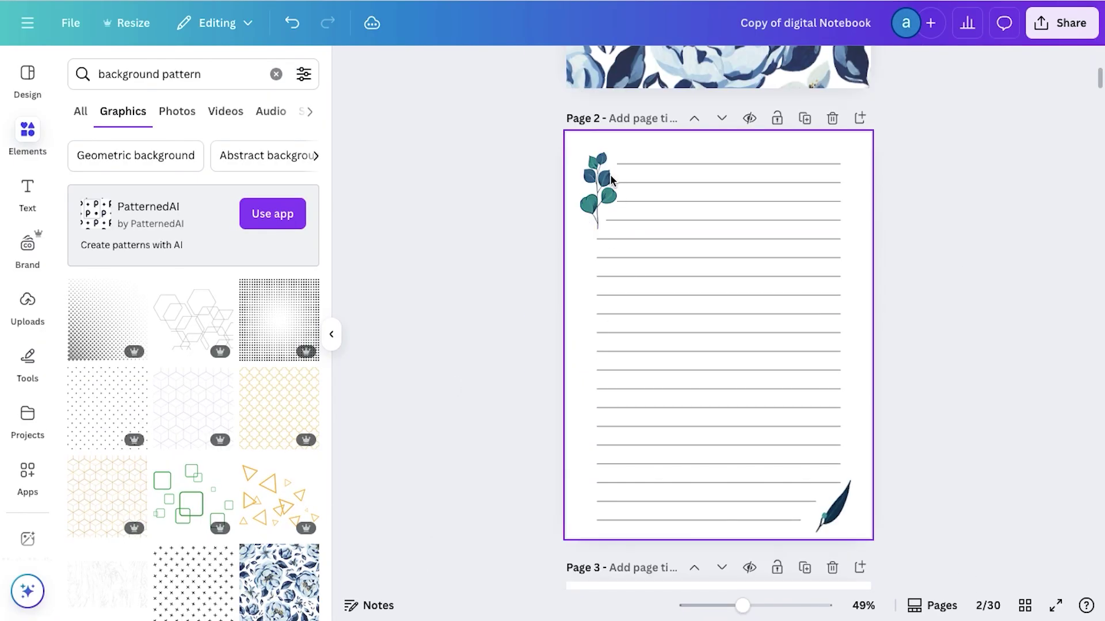
left_click(592, 242)
scroll(225, 377, "down", 3)
left_click(291, 514)
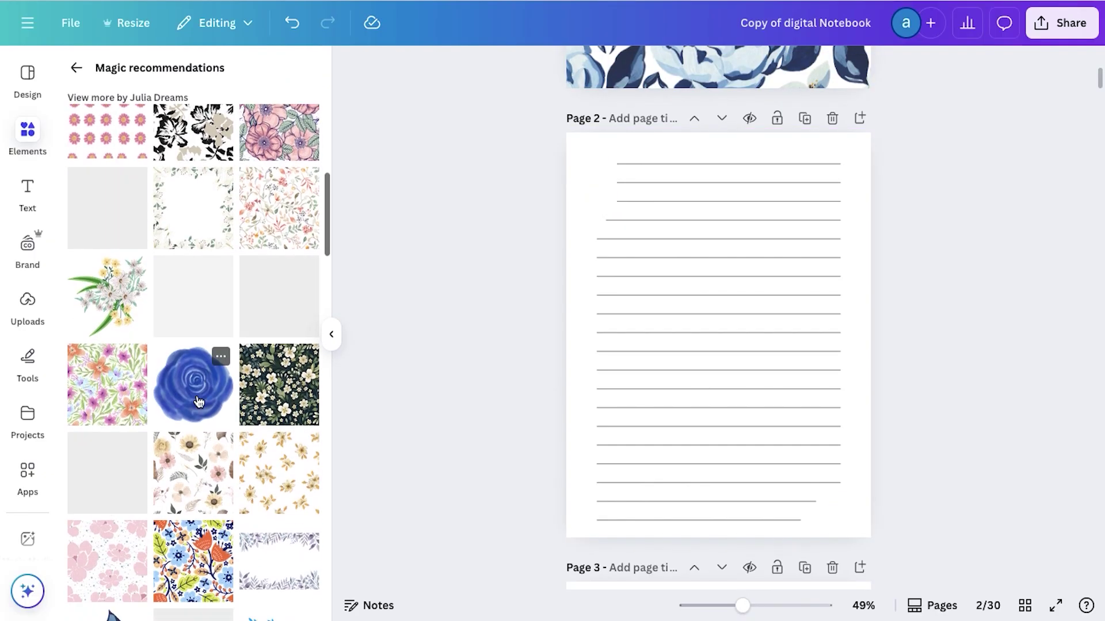
Step: Add the blue rose graphic to page 2, shrink it, and place it in the upper-left corner
left_click(191, 386)
left_click_drag(838, 572, 619, 299)
left_click_drag(655, 335, 630, 288)
Step: Fit the left ends of the top ruled lines around the rose, extend the fourth line to the margin, and fine-tune the rose's position
left_click(637, 284)
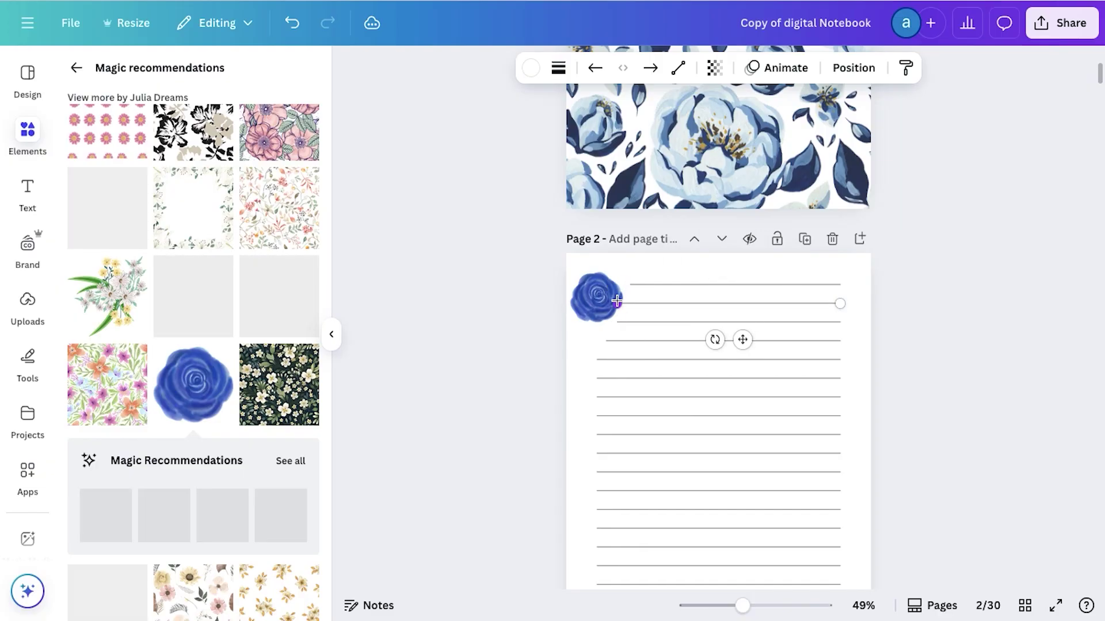
left_click(612, 340)
left_click_drag(606, 341, 596, 340)
scroll(596, 296, "down", 3)
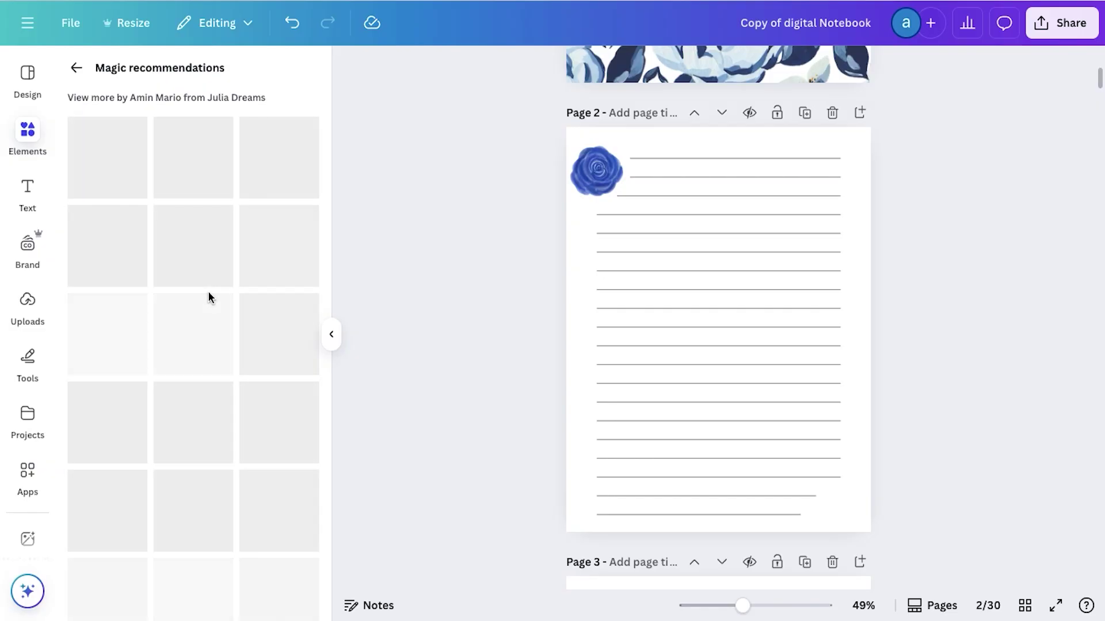
left_click_drag(582, 177, 591, 179)
key("ctrl+z")
left_click(522, 207)
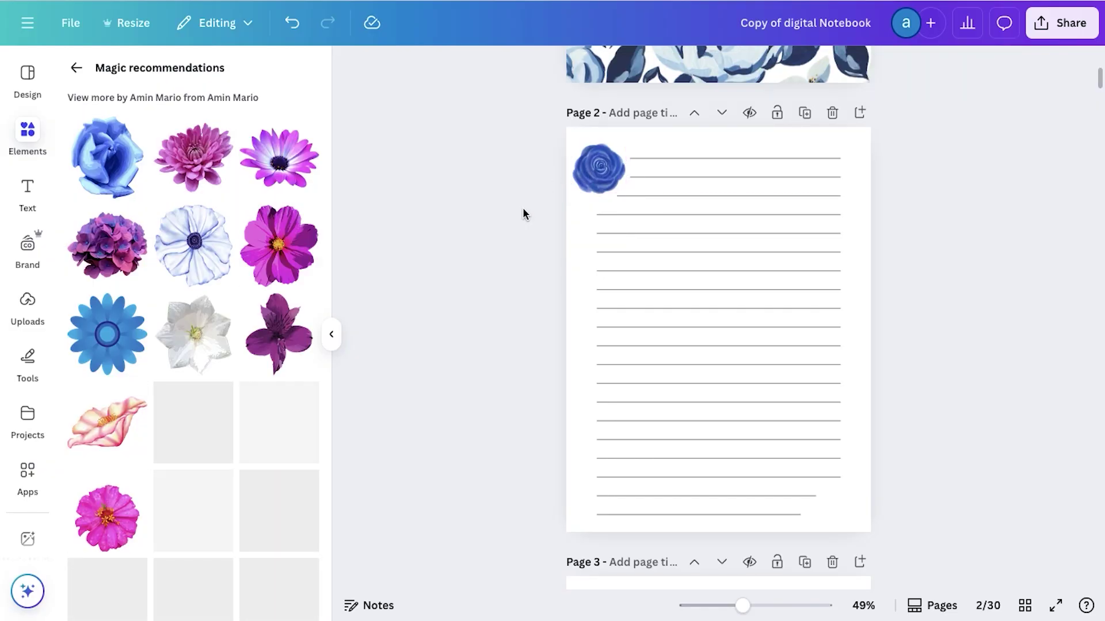
Step: Add the blue-flowered green sprig from the rose's recommended graphics to page 2, shrink it, and place it in the lower-right corner
scroll(247, 322, "down", 12)
scroll(234, 373, "down", 2)
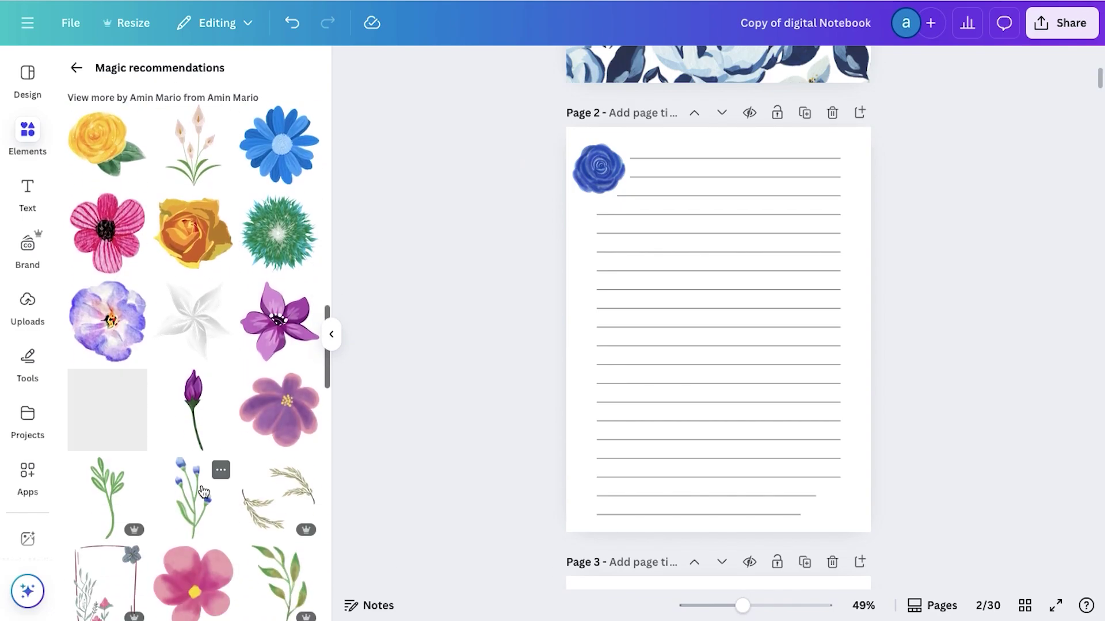
left_click(196, 496)
left_click_drag(644, 155, 851, 417)
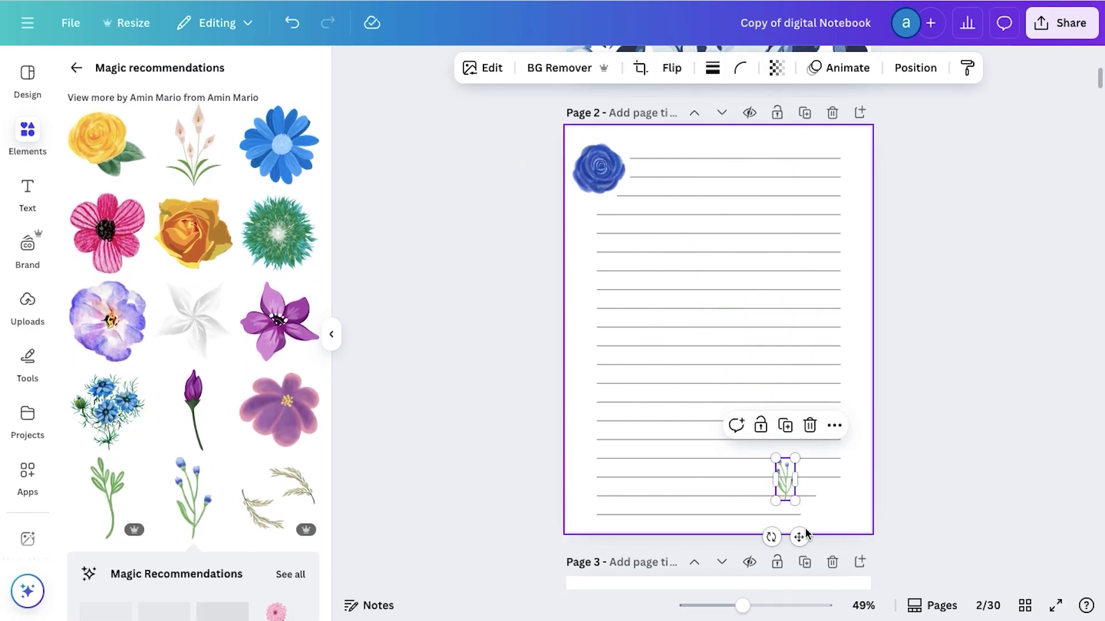
left_click_drag(802, 535, 853, 565)
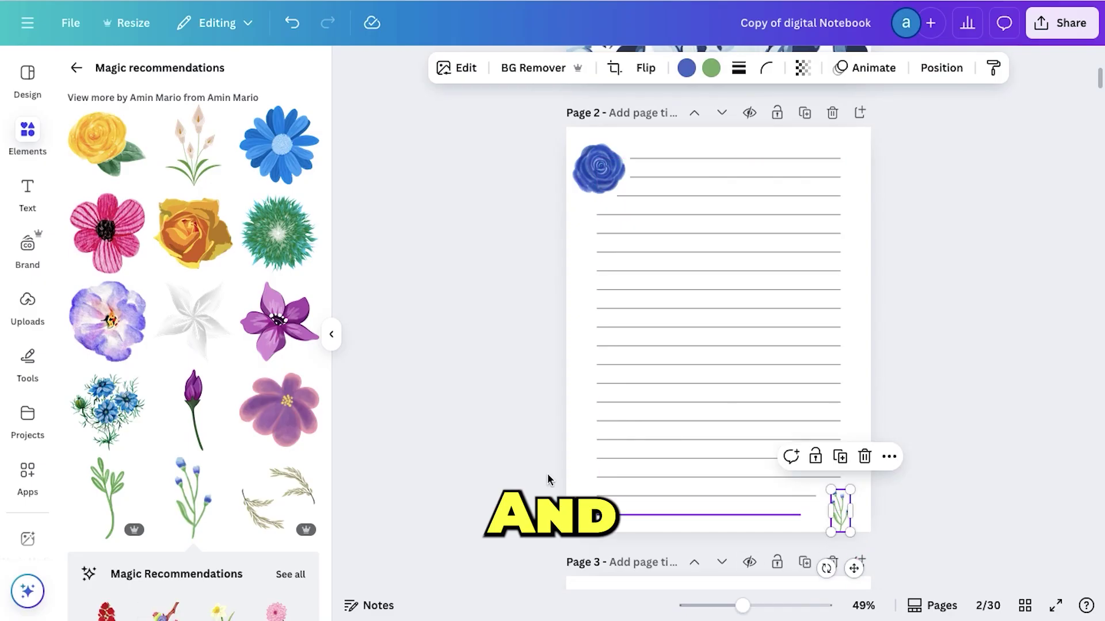
Step: Review pages 2 and 3 of the notebook copy and display all its pages in a grid overview
scroll(562, 370, "up", 6)
scroll(464, 372, "down", 8)
scroll(575, 363, "up", 5)
scroll(779, 242, "down", 6)
scroll(779, 318, "up", 1)
scroll(826, 351, "down", 4)
scroll(826, 461, "up", 1)
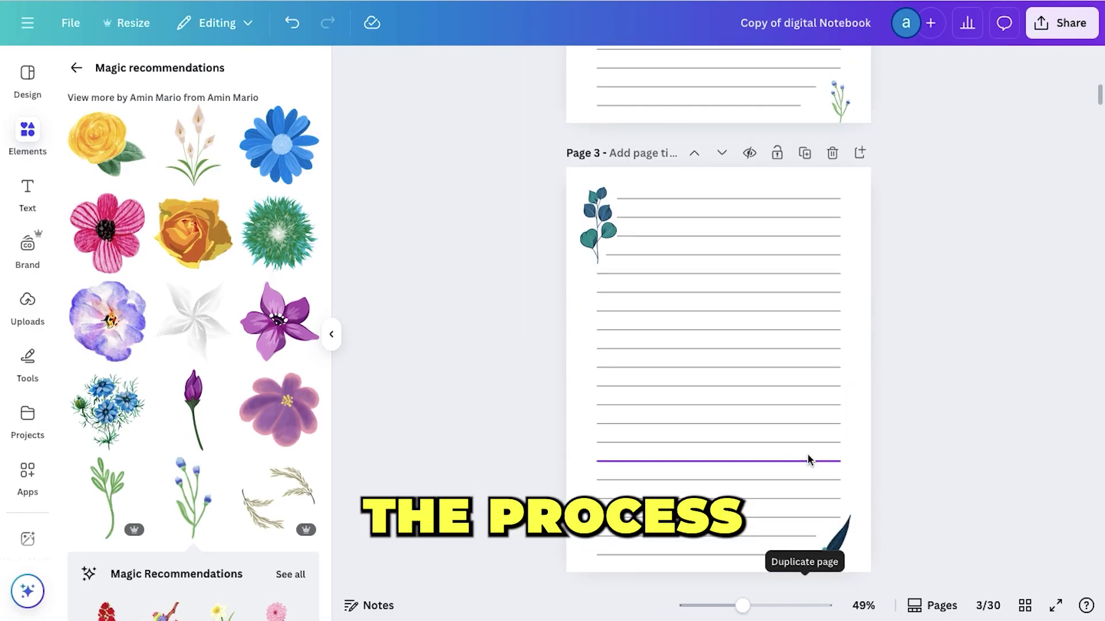
left_click(1024, 605)
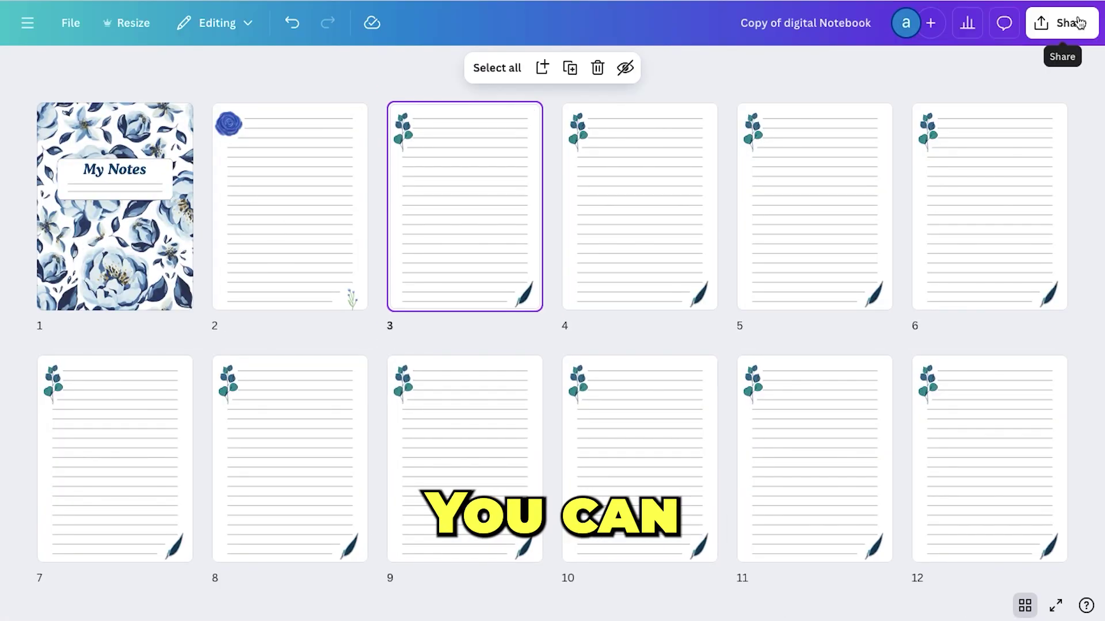
Step: Open the download settings for the notebook copy from its sharing options
left_click(1061, 24)
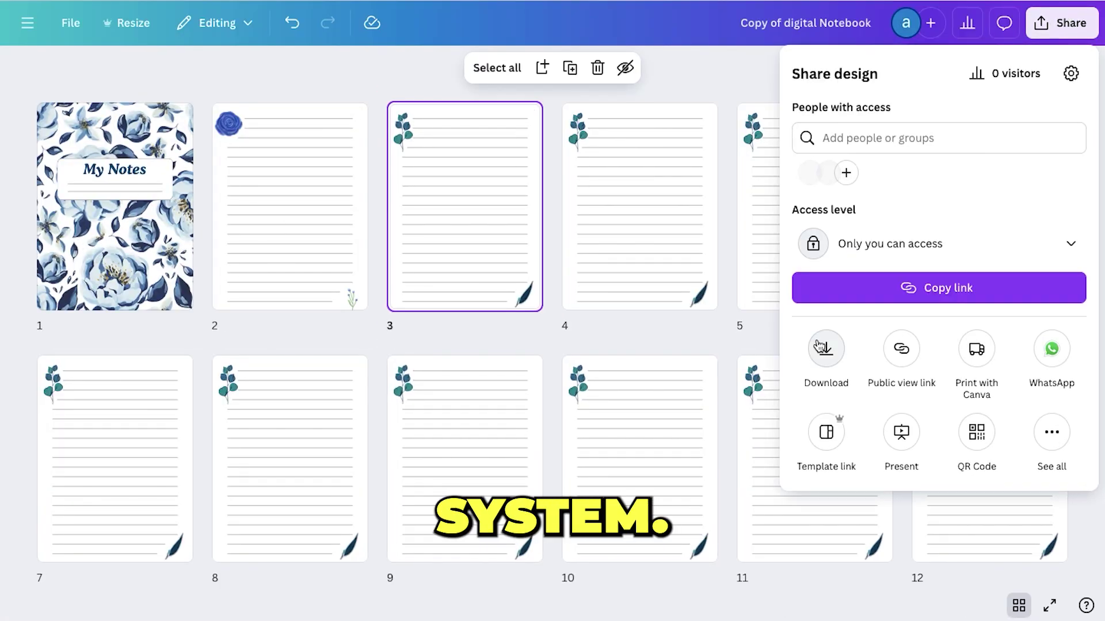
left_click(816, 340)
left_click(850, 148)
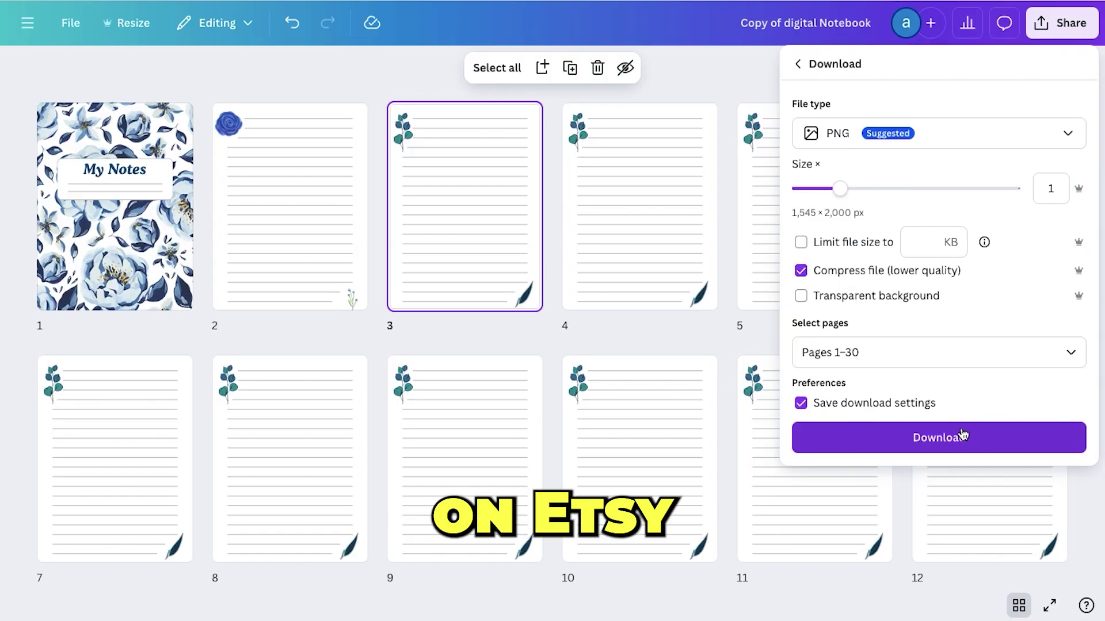
left_click(709, 352)
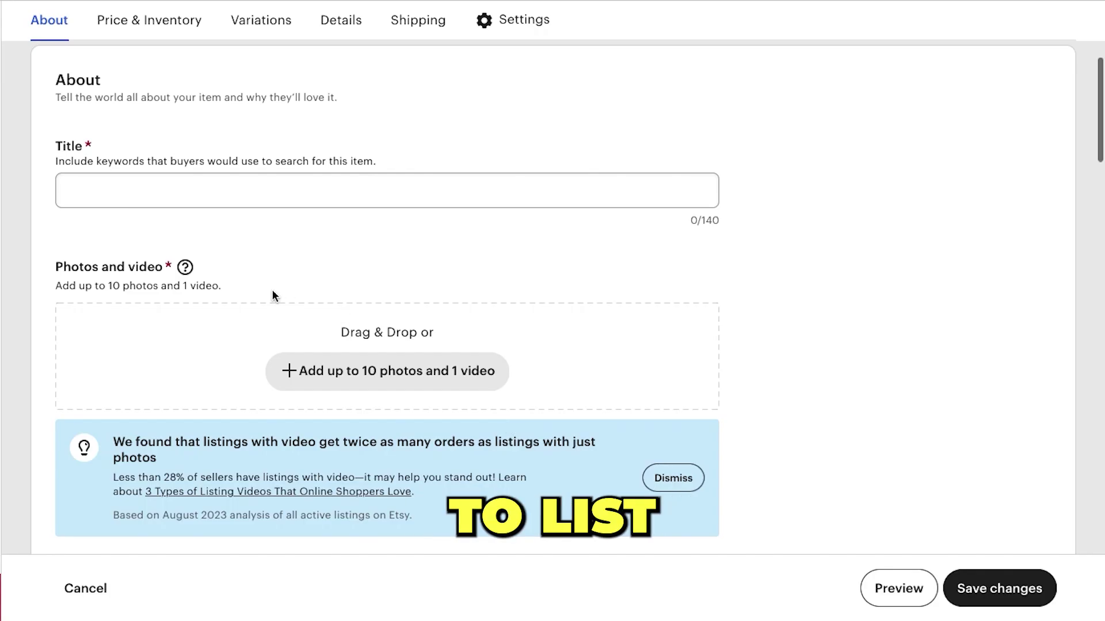
Step: Switch to the Etsy listing form and enter "Digital NoteBook Design" as the item's title
left_click(190, 193)
type("Digital NoteBook Design")
scroll(379, 322, "down", 10)
left_click(133, 375)
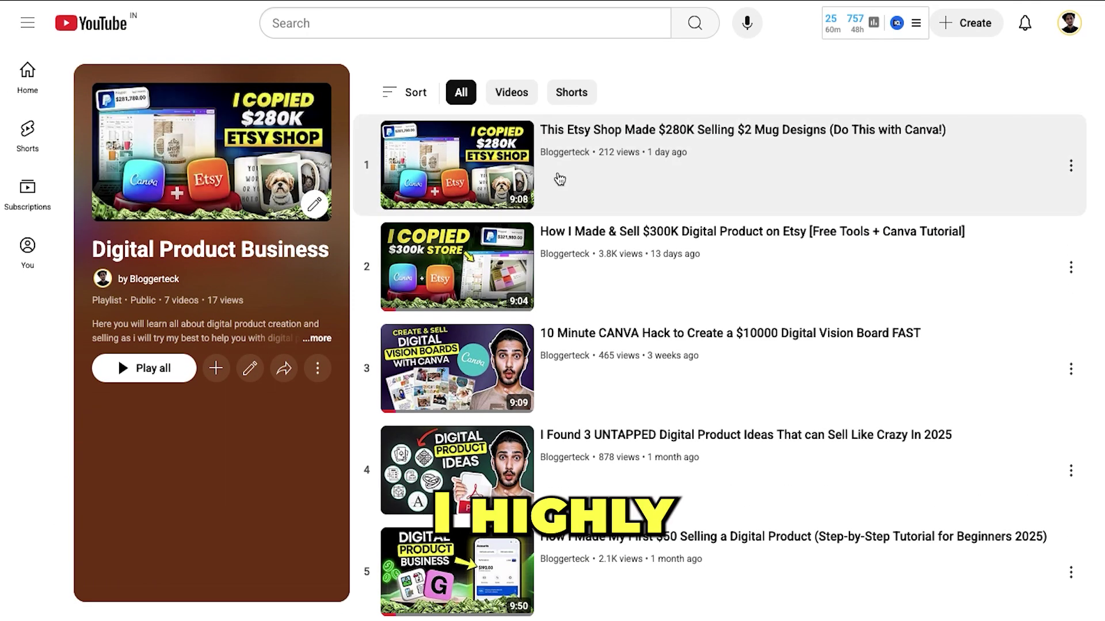
Step: Switch to YouTube, play the video "How to Start Selling on Etsy in 2025 (Step-by-Step for Beginners!)" and skip ahead through it
scroll(581, 437, "down", 4)
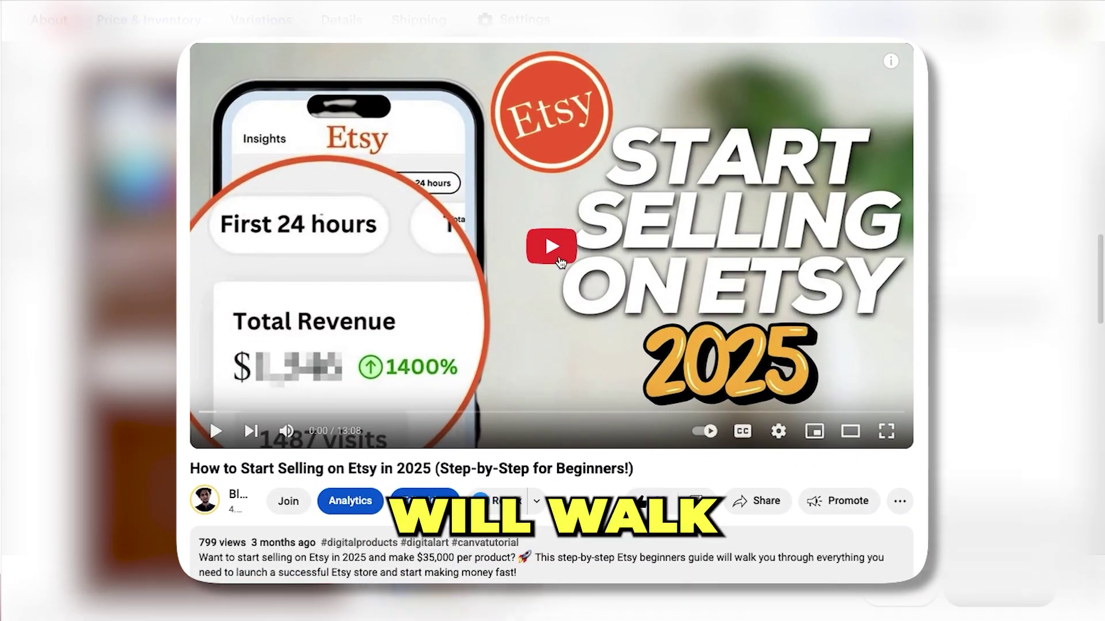
left_click(561, 261)
left_click(261, 412)
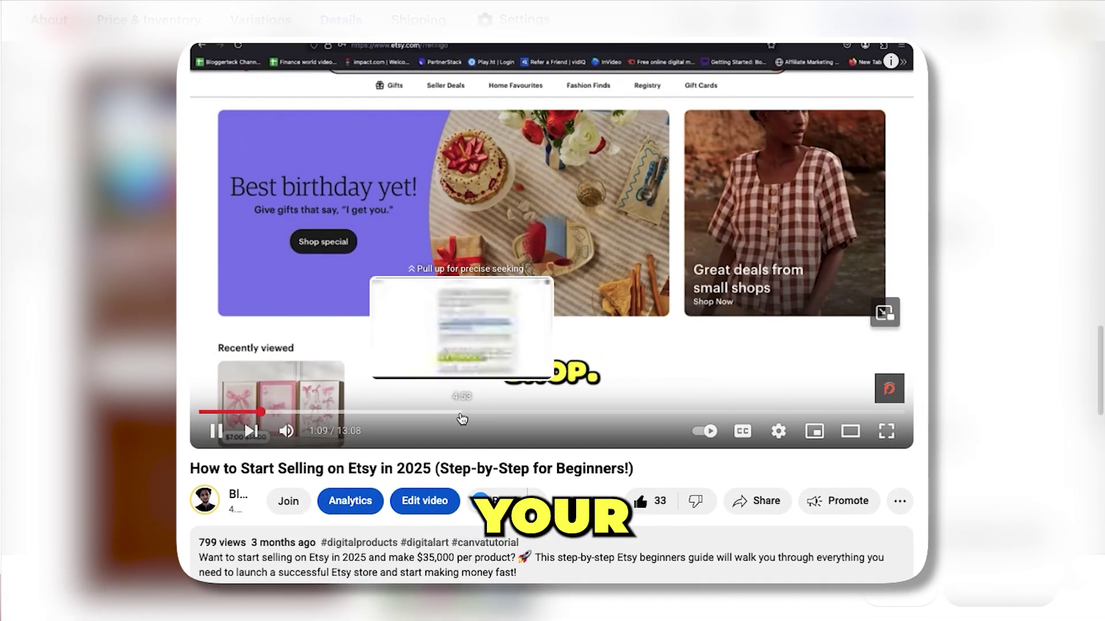
left_click(360, 412)
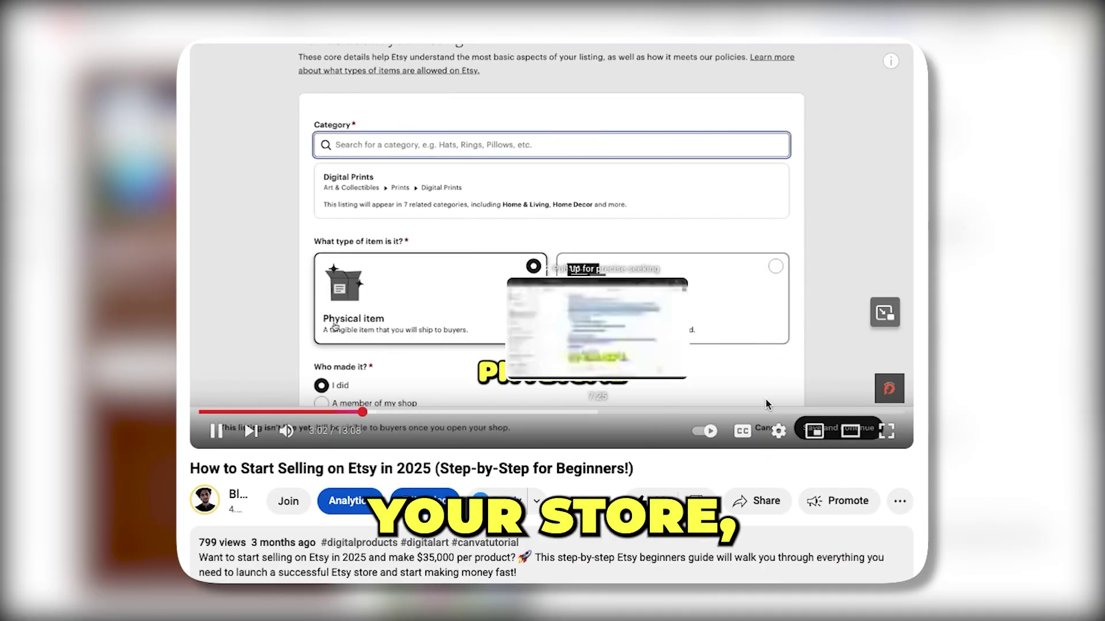
left_click(497, 412)
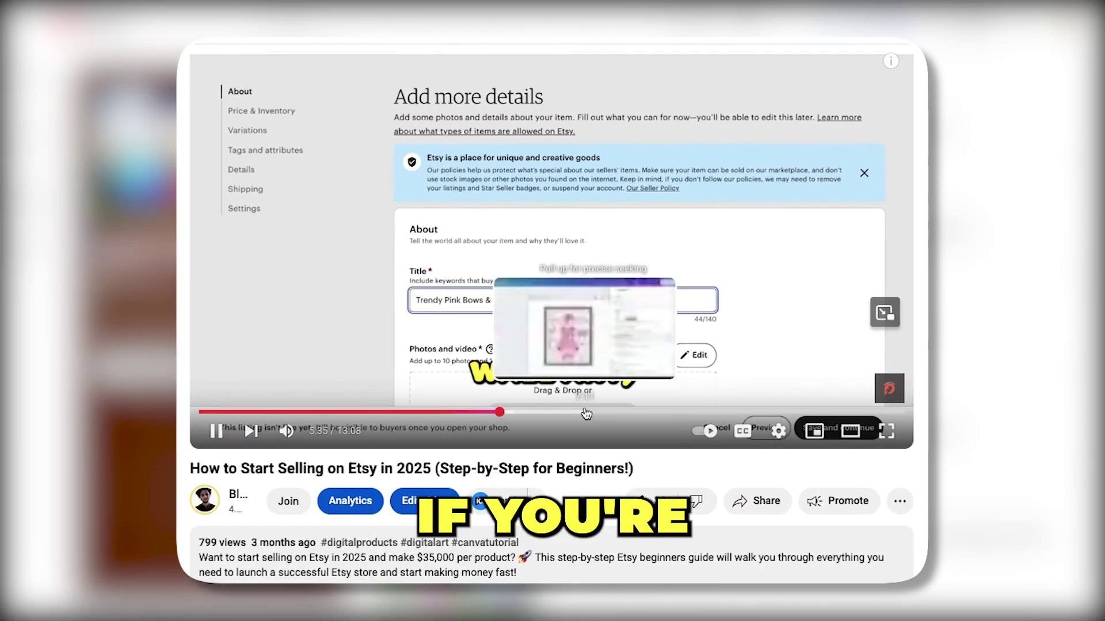
left_click(586, 411)
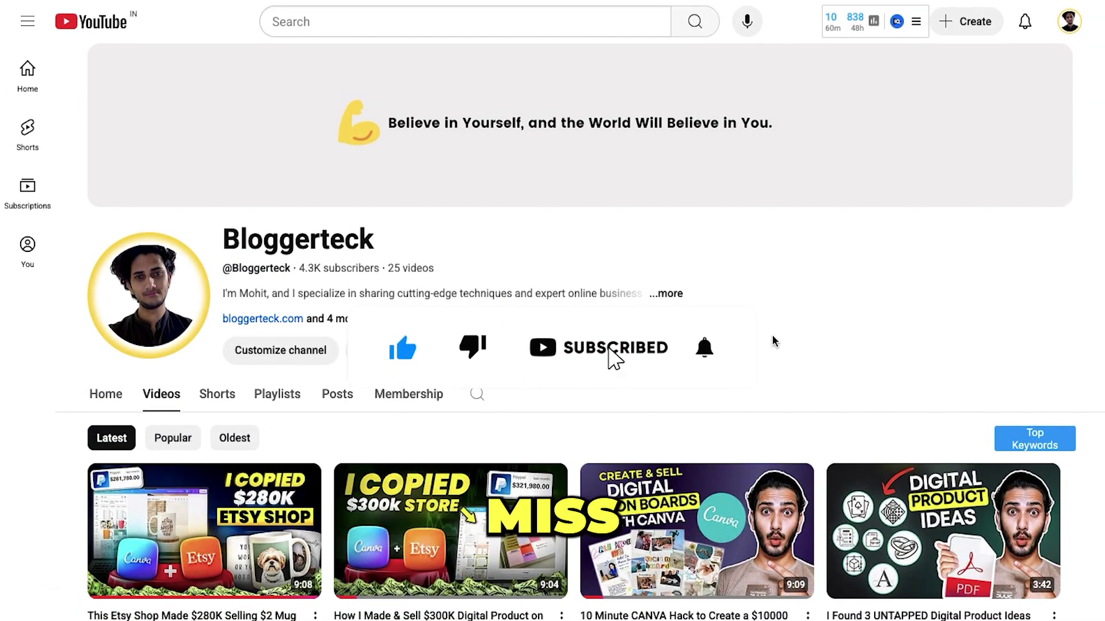
scroll(771, 334, "down", 7)
scroll(774, 341, "down", 7)
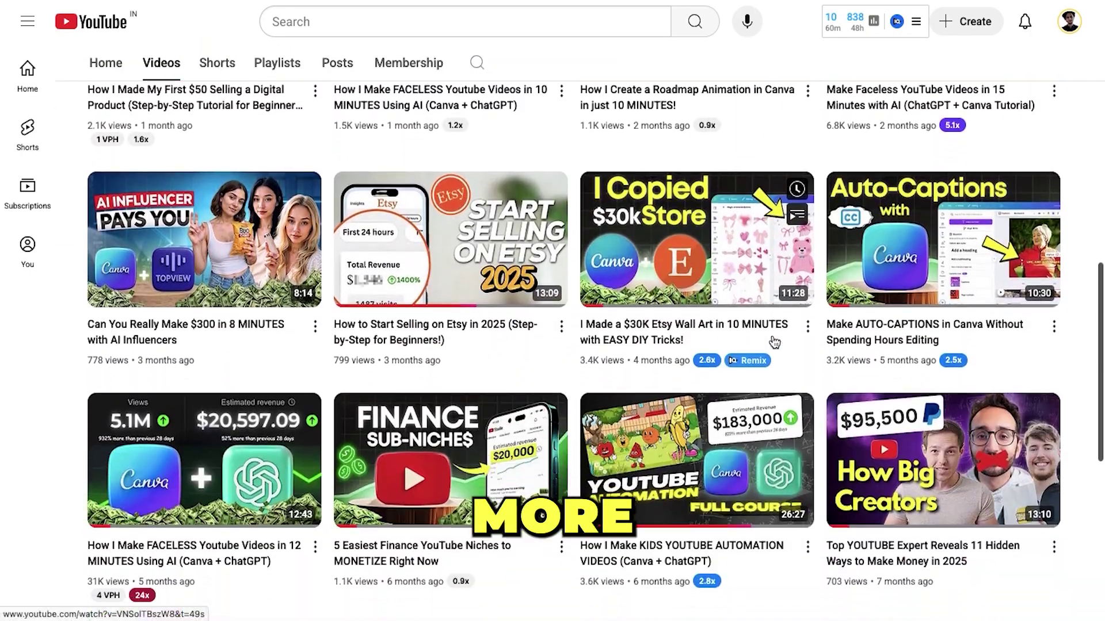
scroll(774, 341, "down", 6)
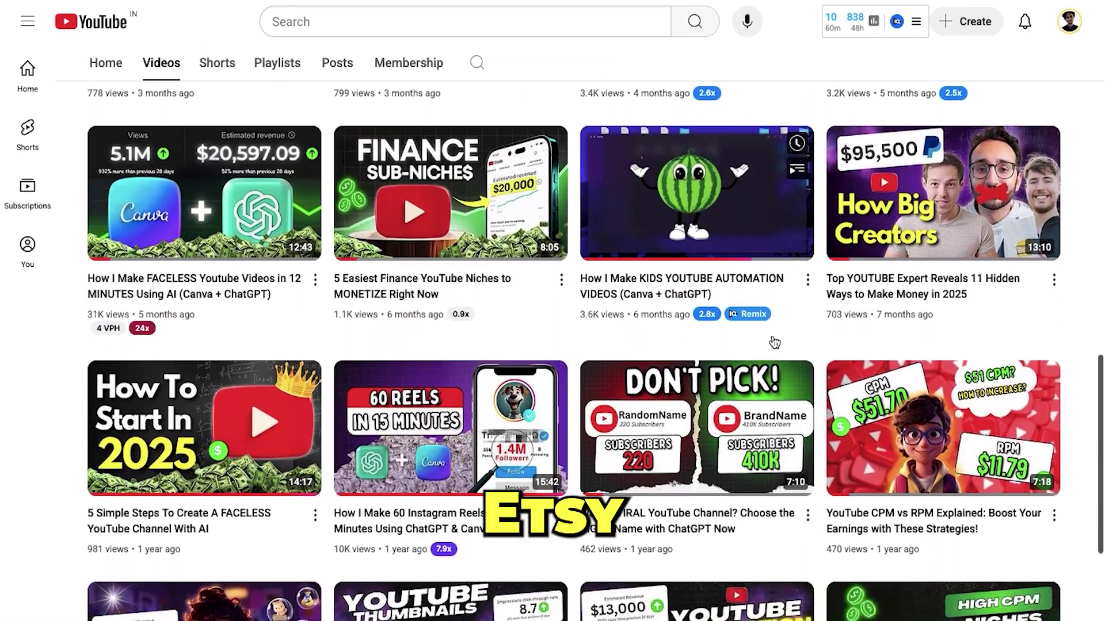
scroll(773, 342, "down", 2)
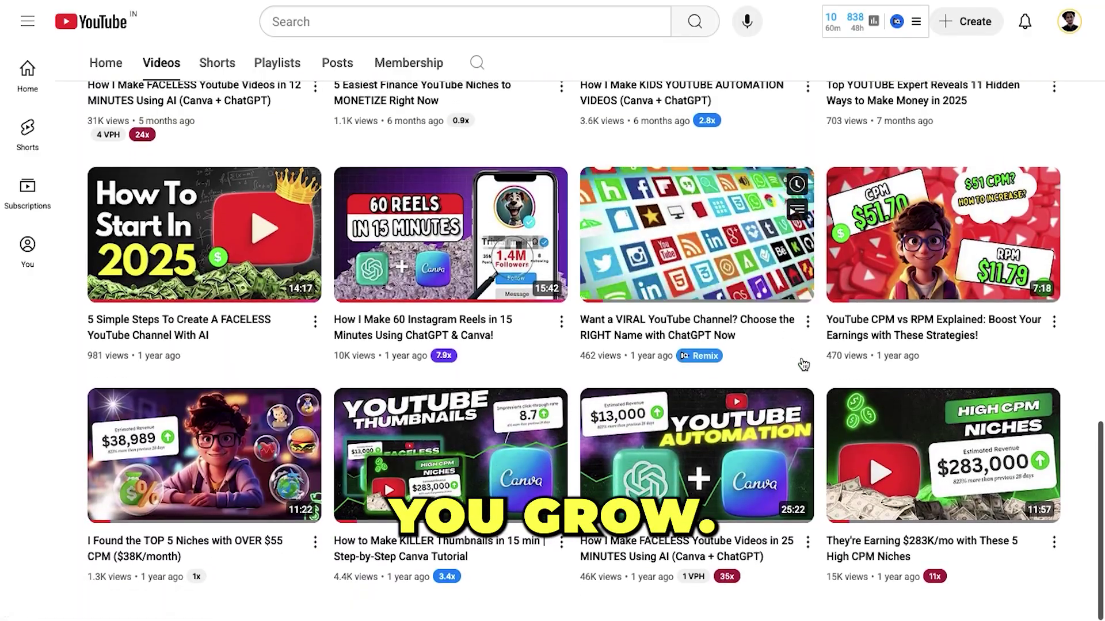